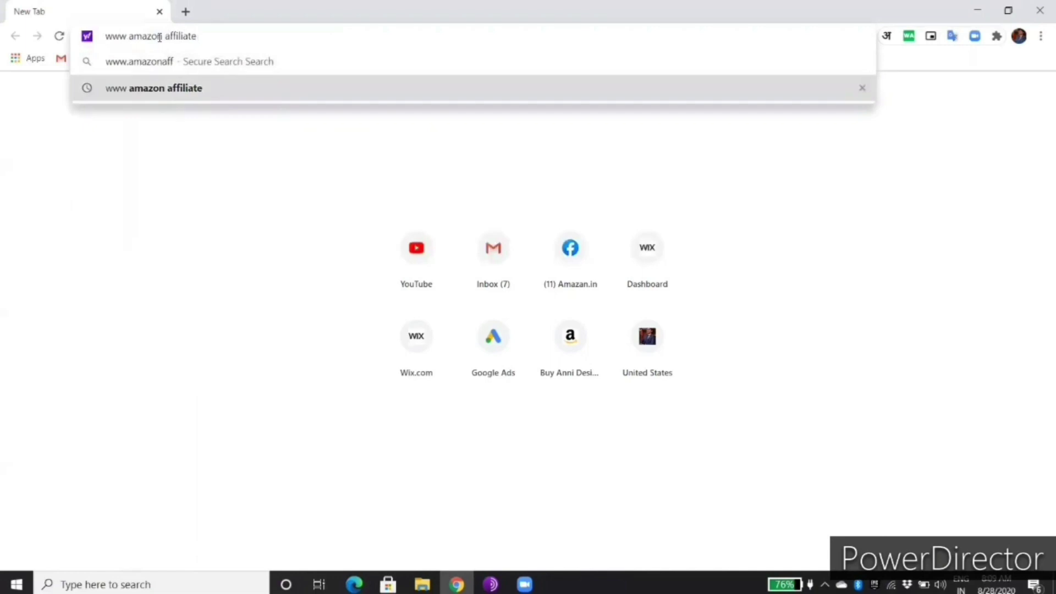
Search Yahoo for 'www amazon affiliate' and open the Amazon.in Associates Central result
key(Return)
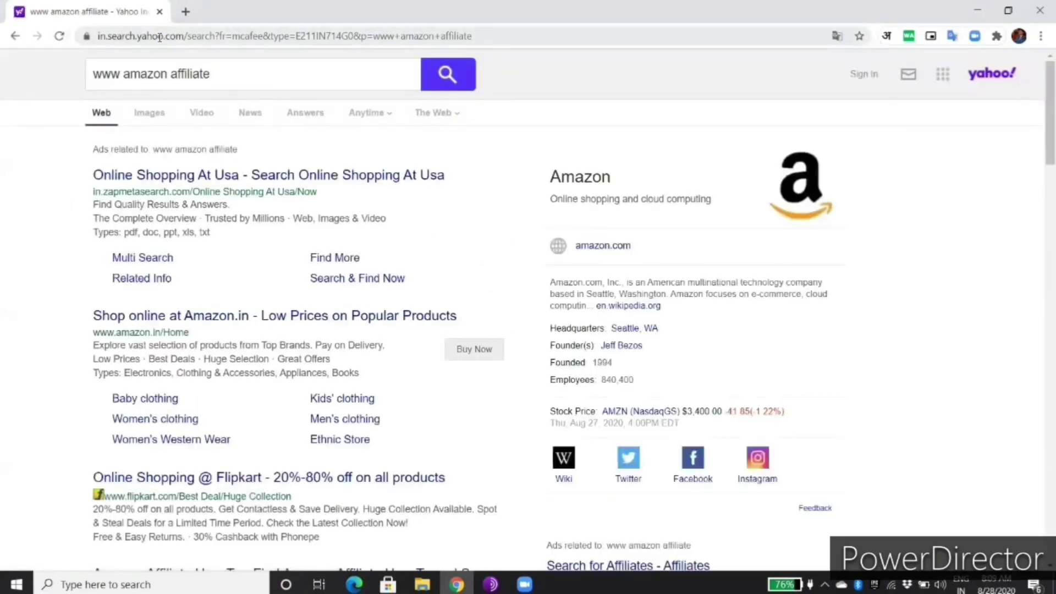
scroll(278, 325, down, 4)
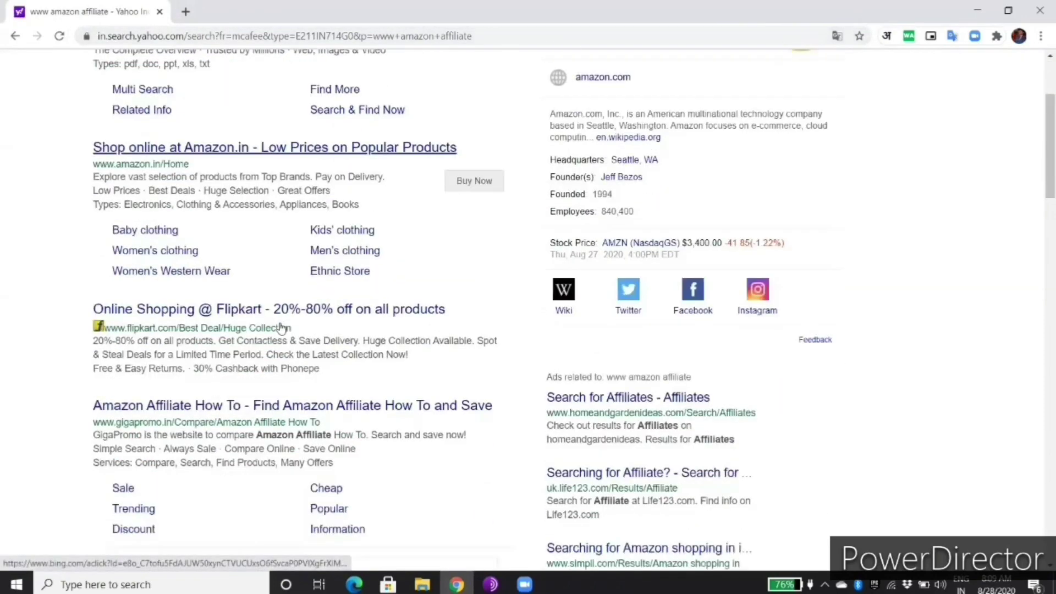
scroll(281, 328, down, 1)
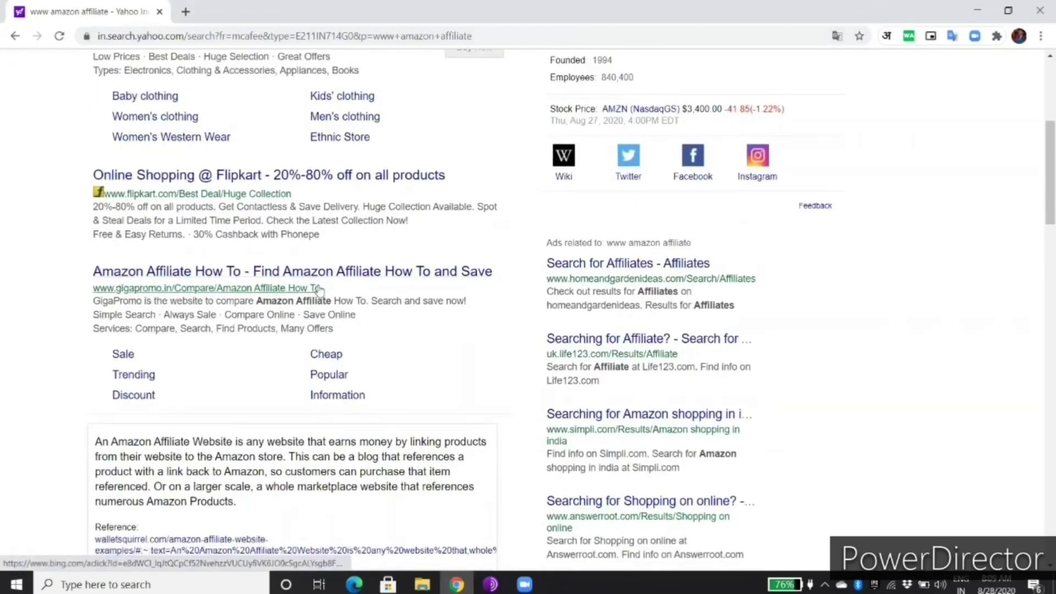
scroll(320, 291, down, 2)
scroll(320, 291, down, 7)
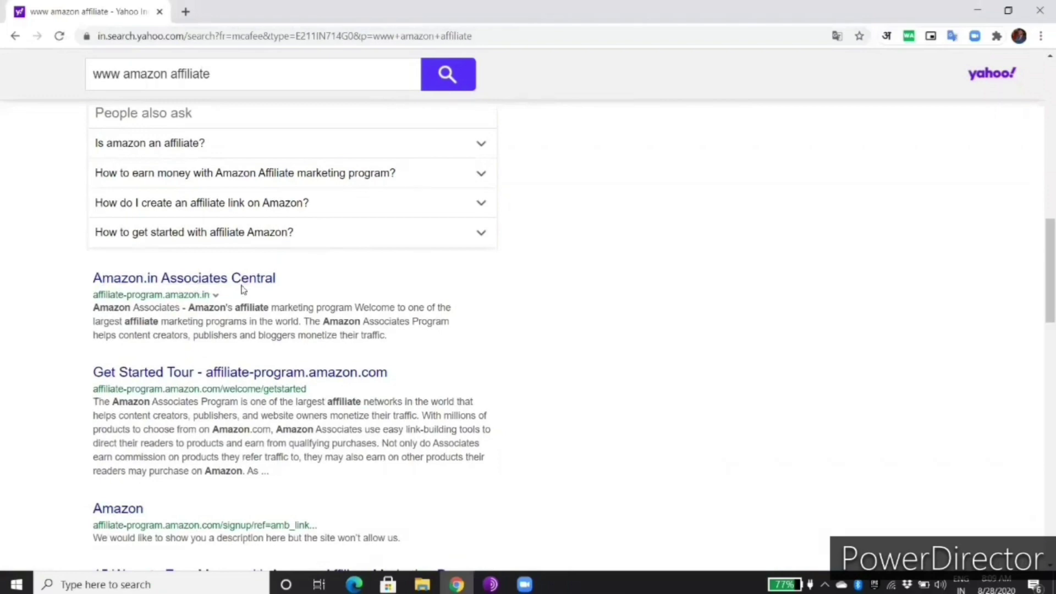
click(219, 284)
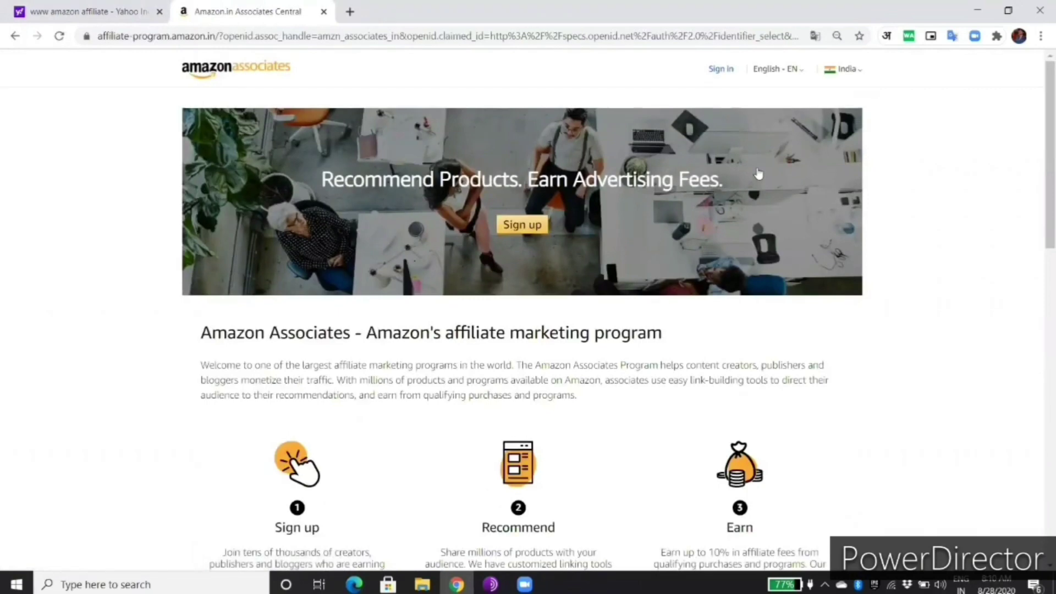
Sign up with a new Amazon account using the user's name, email address and a password entered twice
click(521, 225)
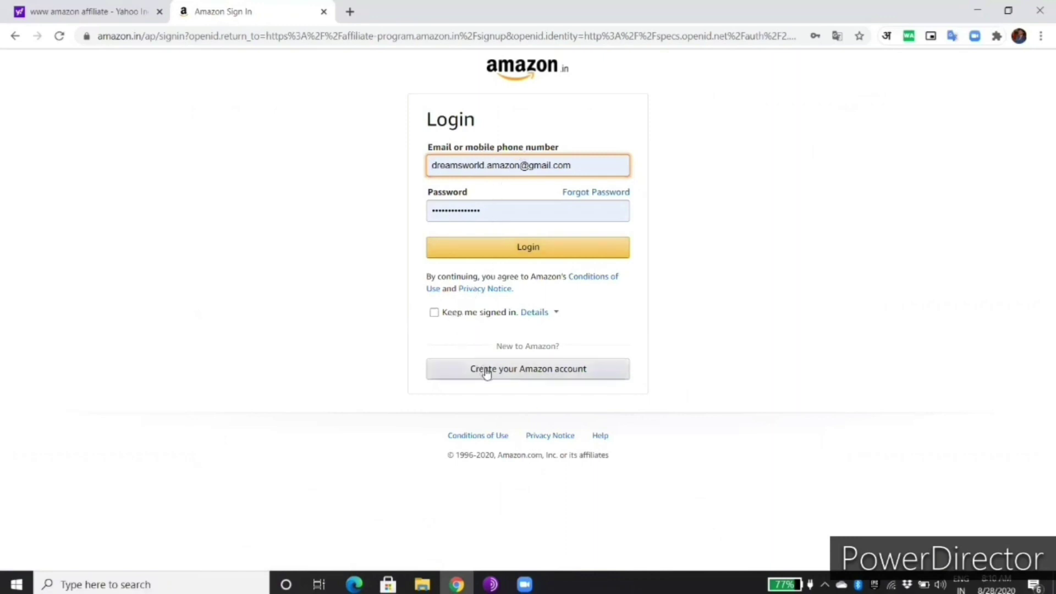
click(572, 377)
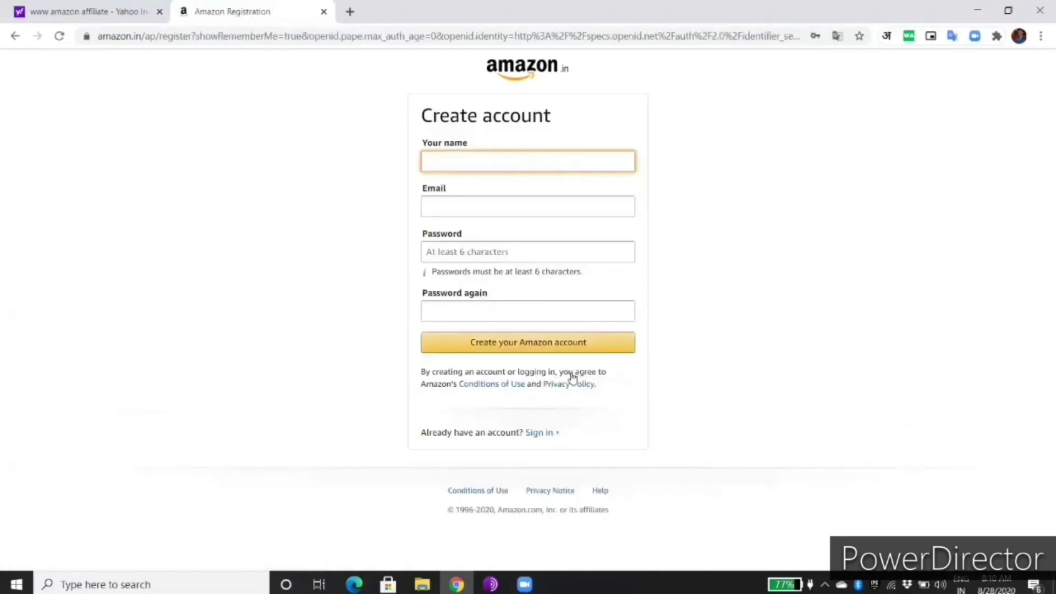
text(Kulwant)
key(Tab)
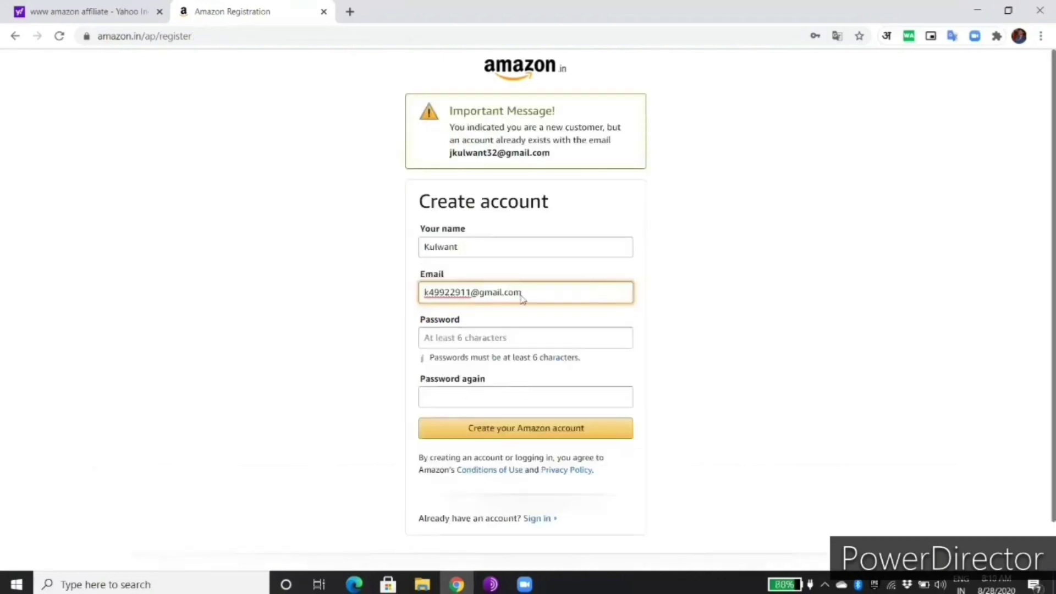
key(Tab)
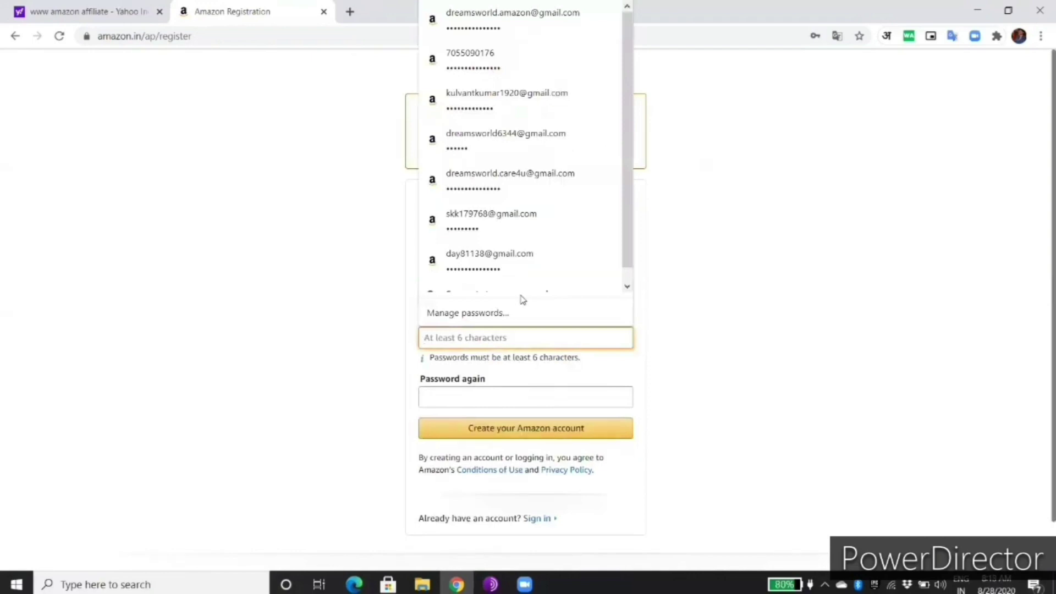
text(*******)
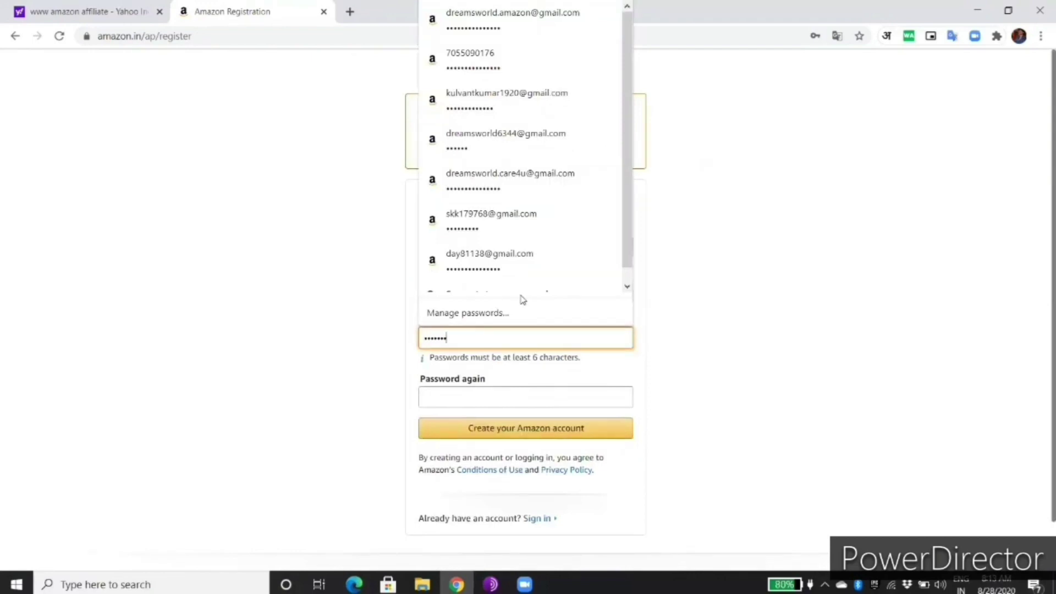
text(********)
key(Escape)
key(Tab)
text(**)
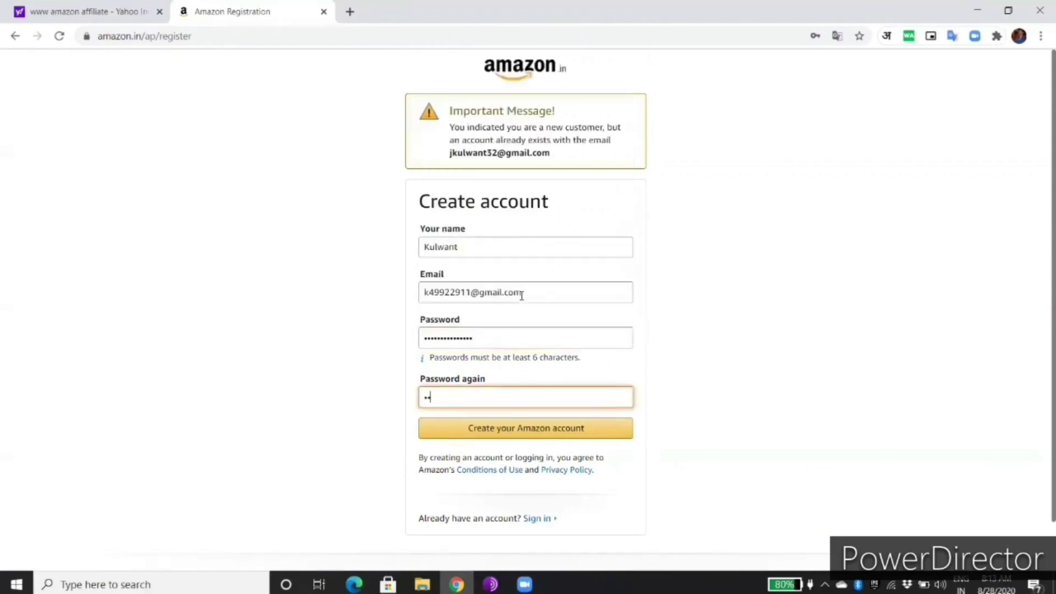
text(*************)
click(546, 429)
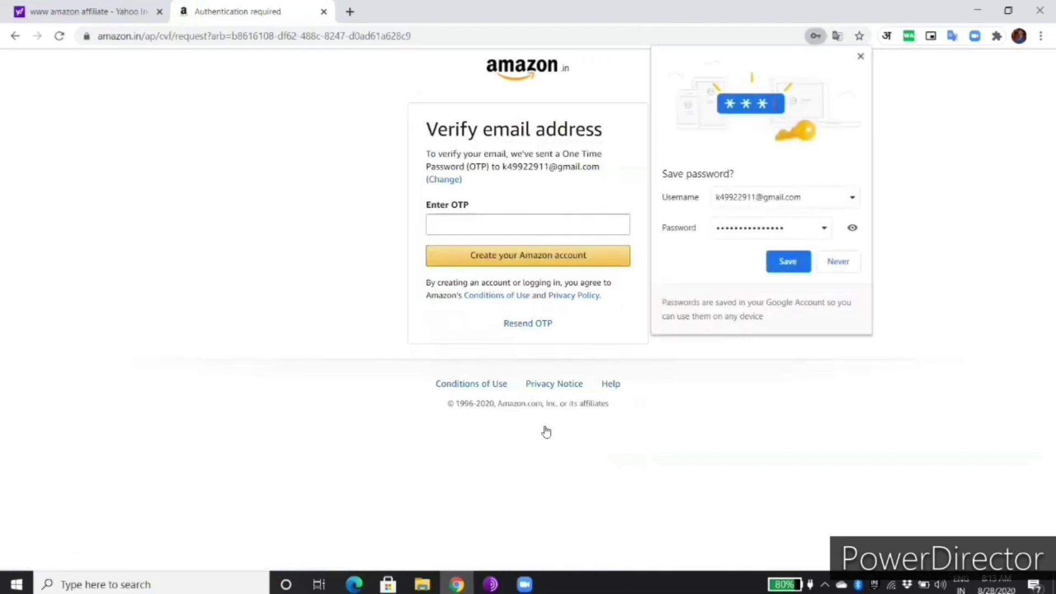
Save the password in Chrome and submit the emailed one-time code to create the account
click(780, 262)
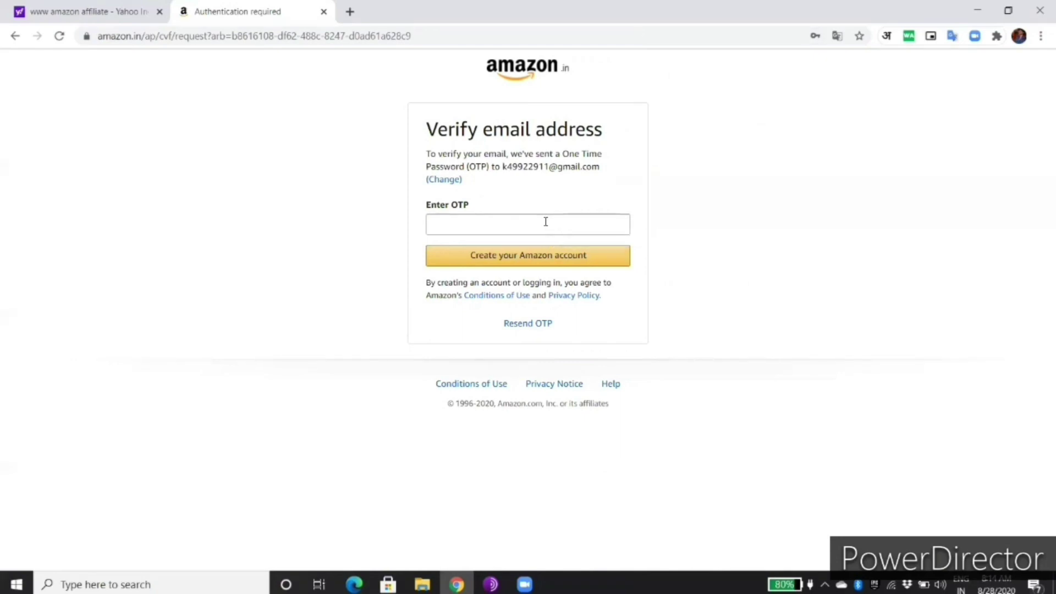
click(545, 221)
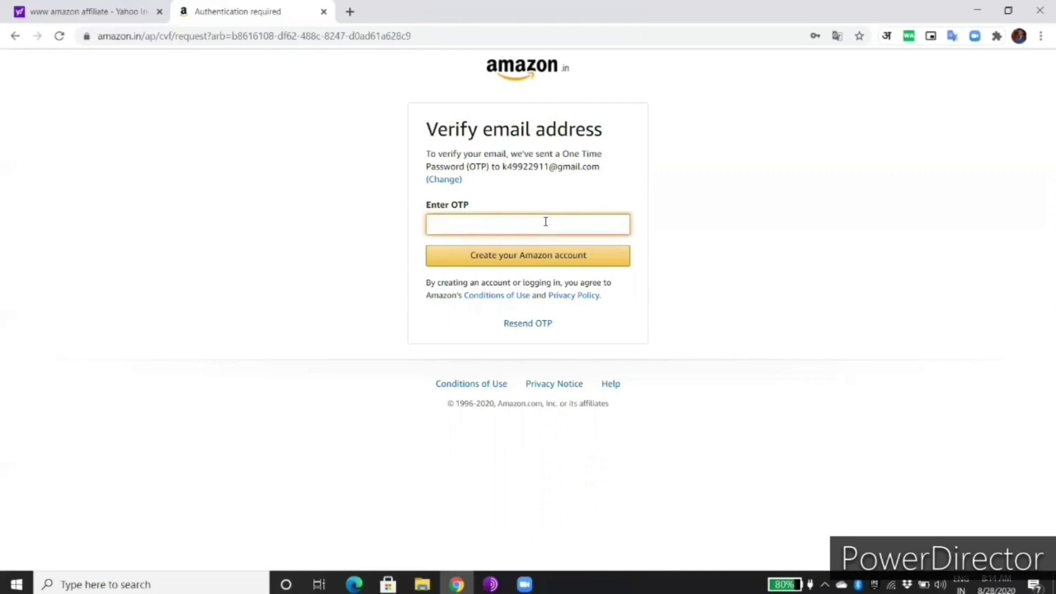
click(551, 258)
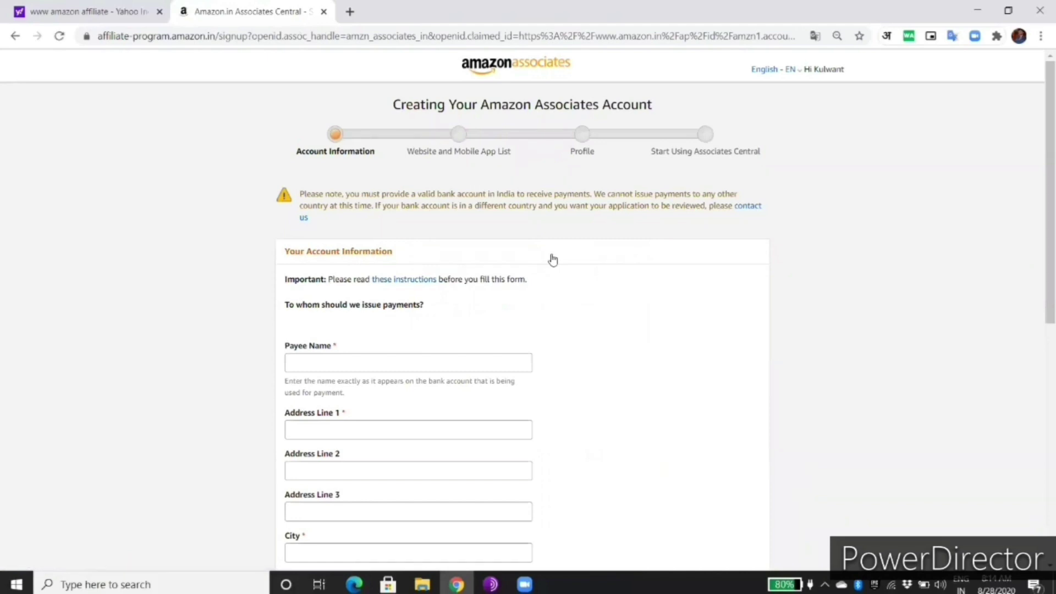
Enter the payee's full name and fill the address from a saved browser address
scroll(552, 259, down, 3)
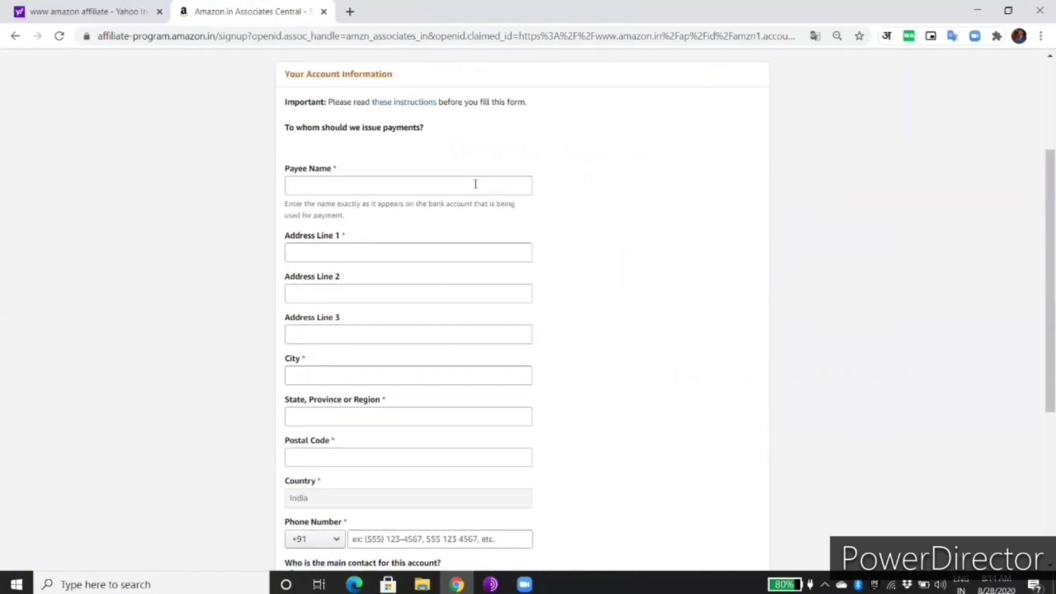
click(475, 184)
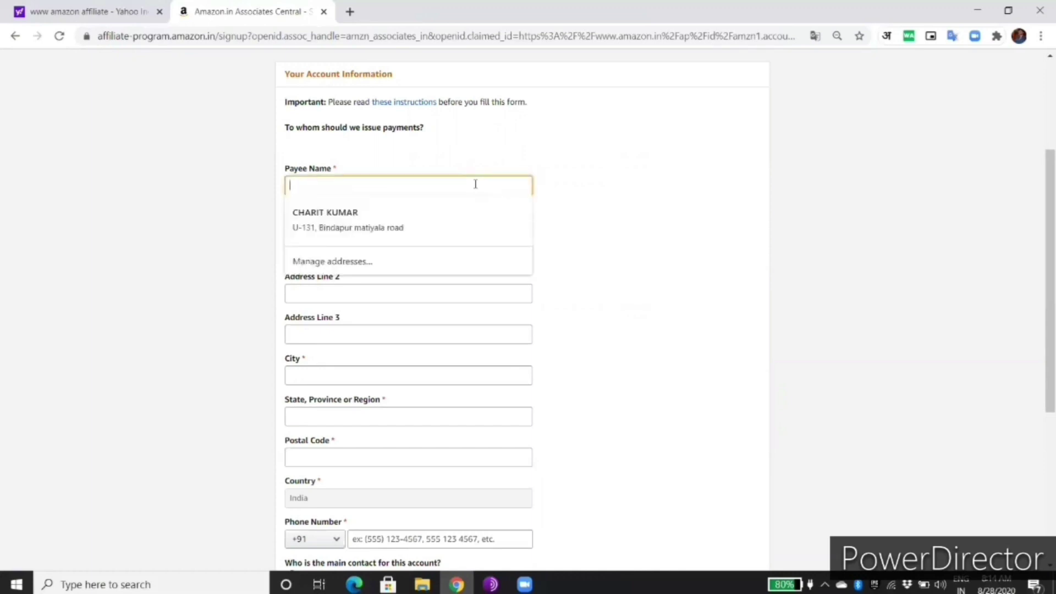
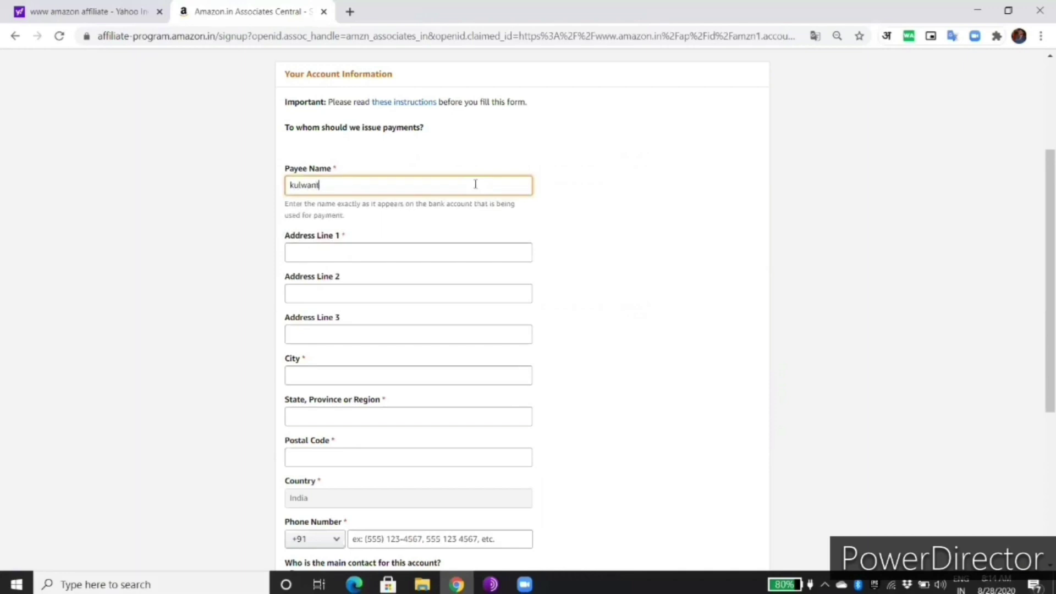
key(Tab)
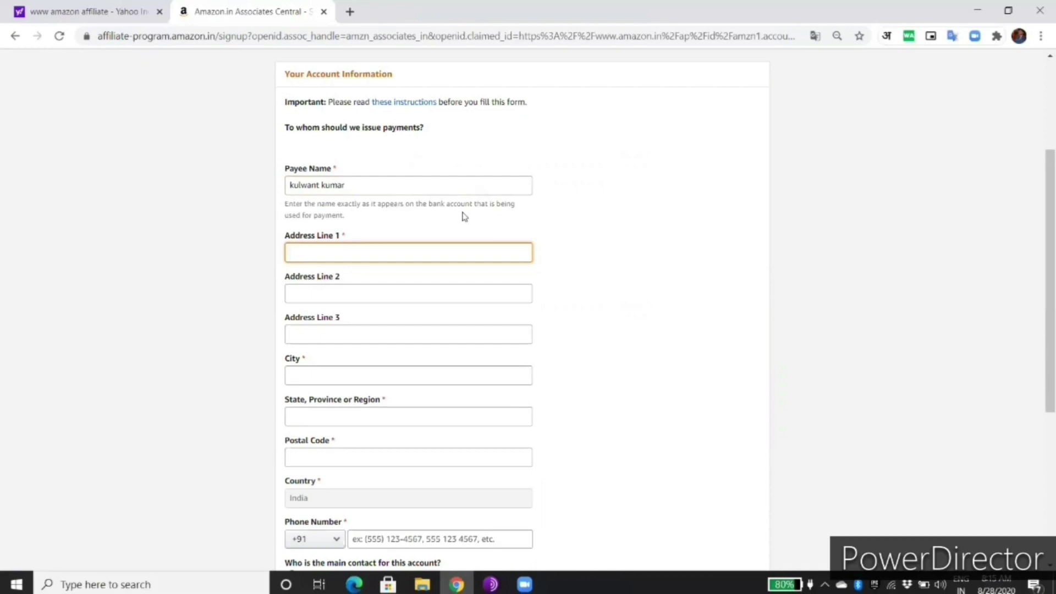
click(453, 252)
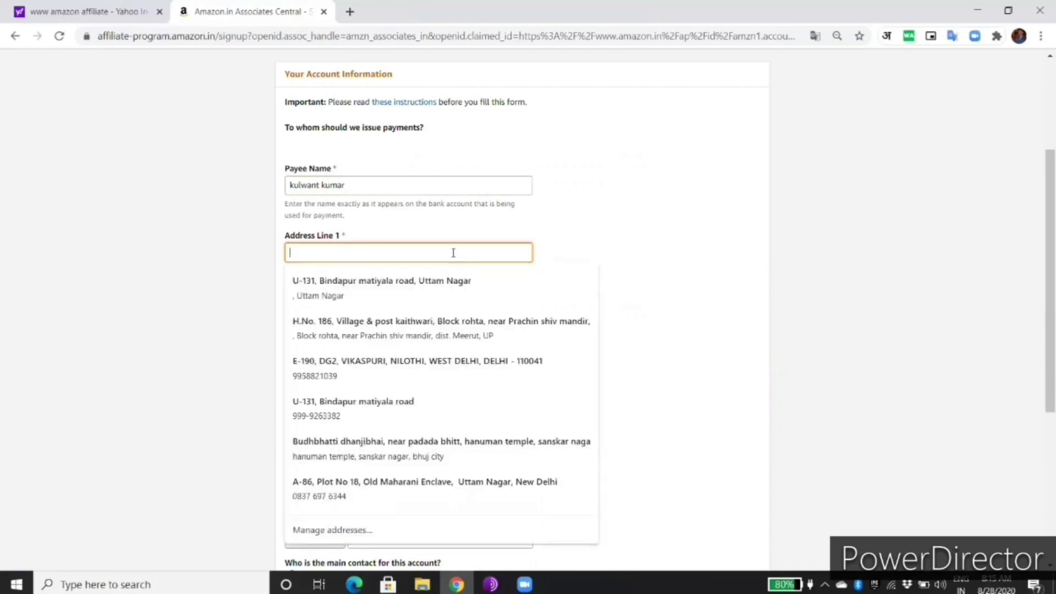
click(440, 287)
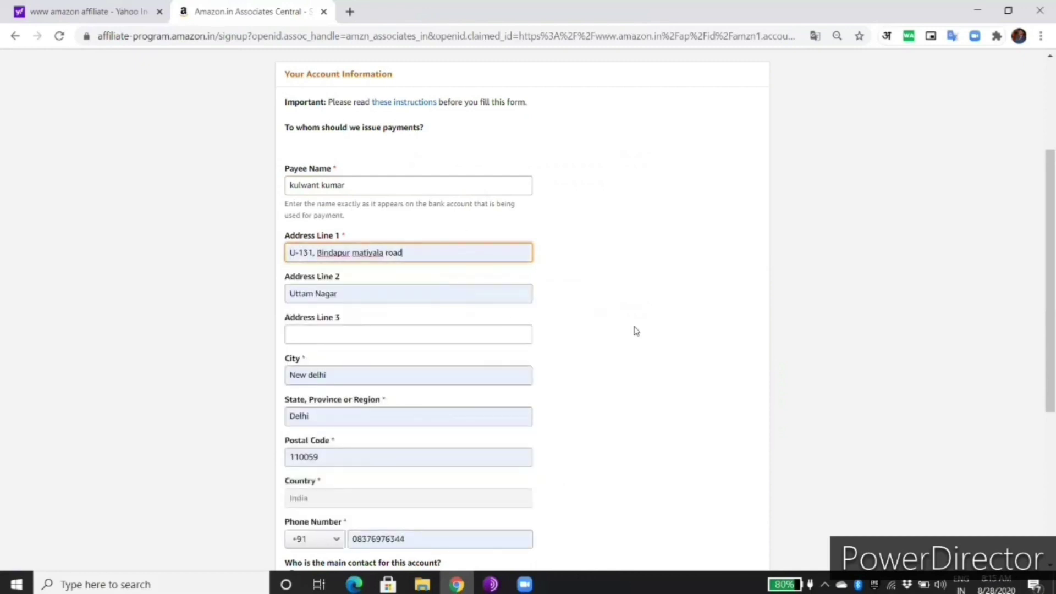
scroll(635, 331, down, 2)
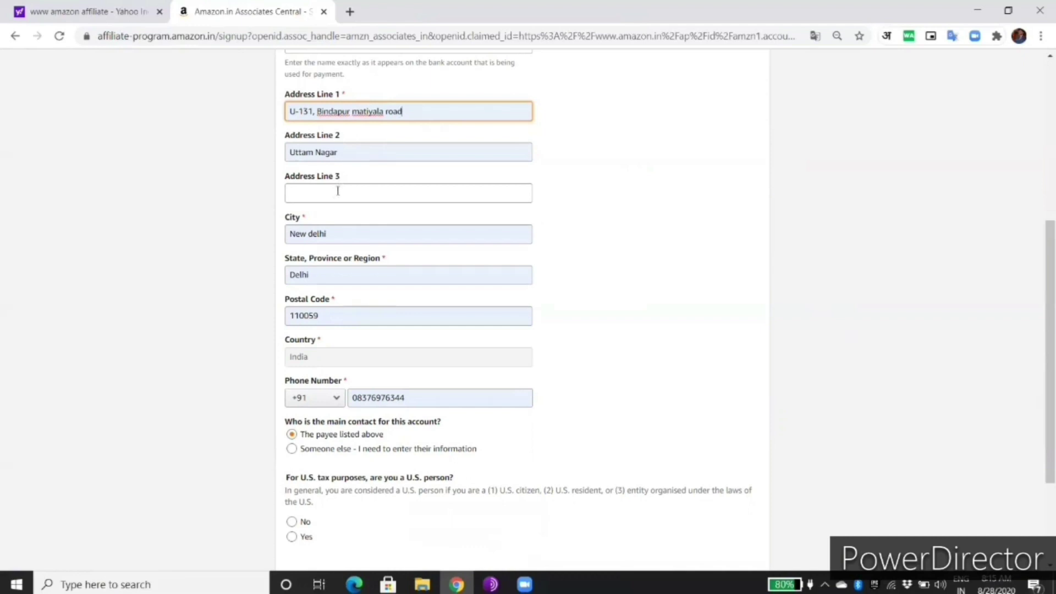
scroll(337, 191, down, 2)
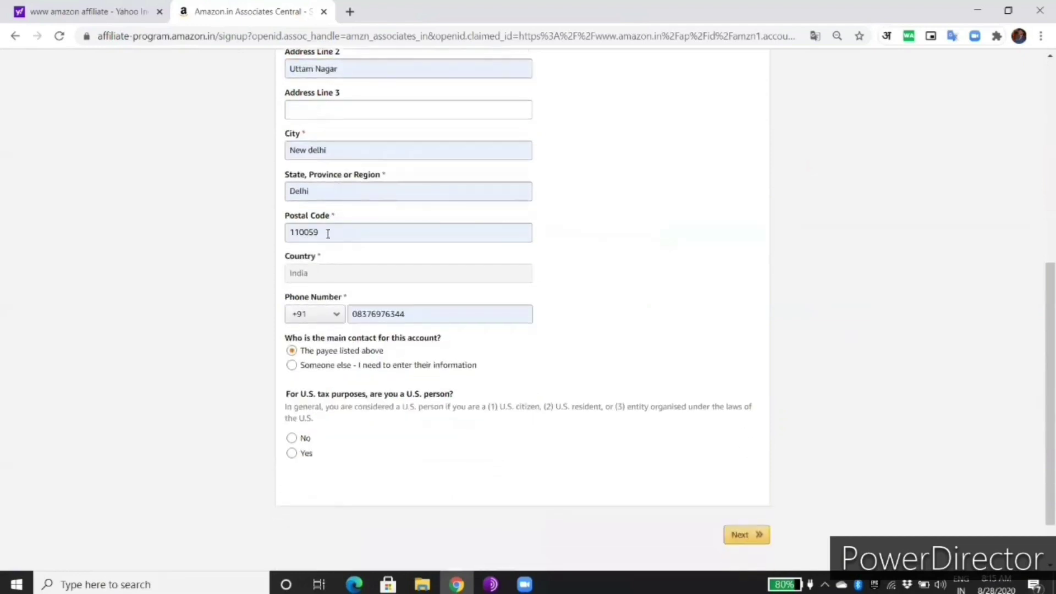
scroll(328, 234, down, 2)
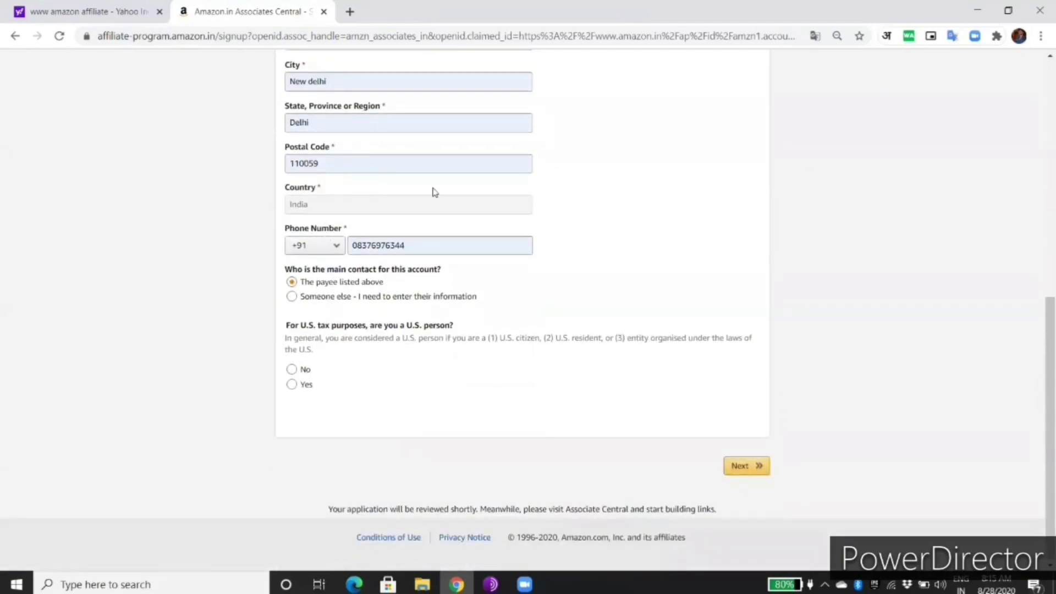
Replace the phone with the contact number, answer No to the U.S. person question, and continue
click(412, 244)
key(BackSpace)
key(BackSpace)
key(BackSpace)
key(BackSpace)
key(BackSpace)
key(BackSpace)
key(BackSpace)
key(BackSpace)
key(BackSpace)
key(BackSpace)
key(BackSpace)
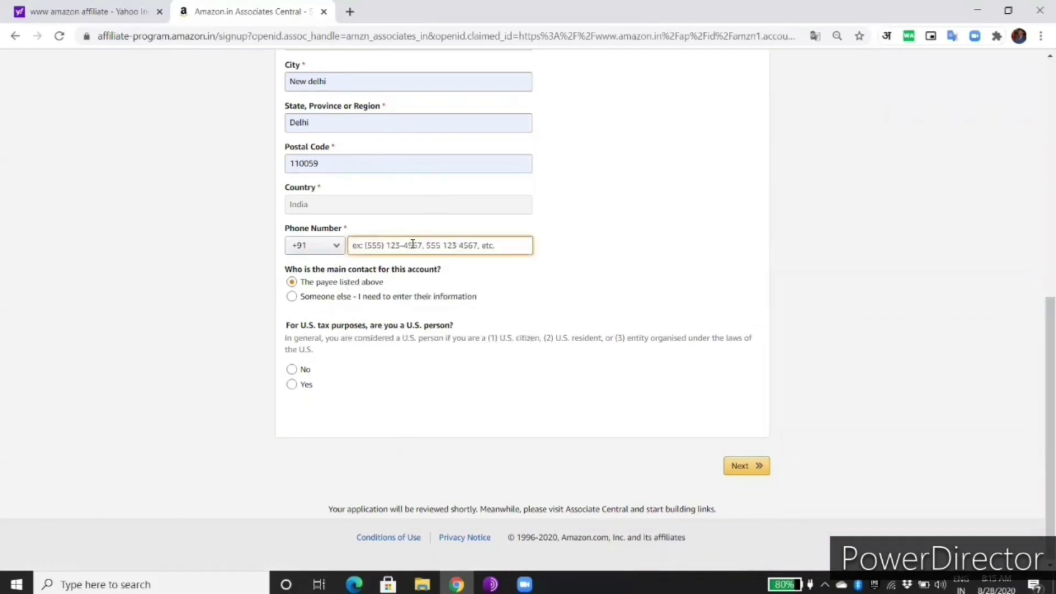
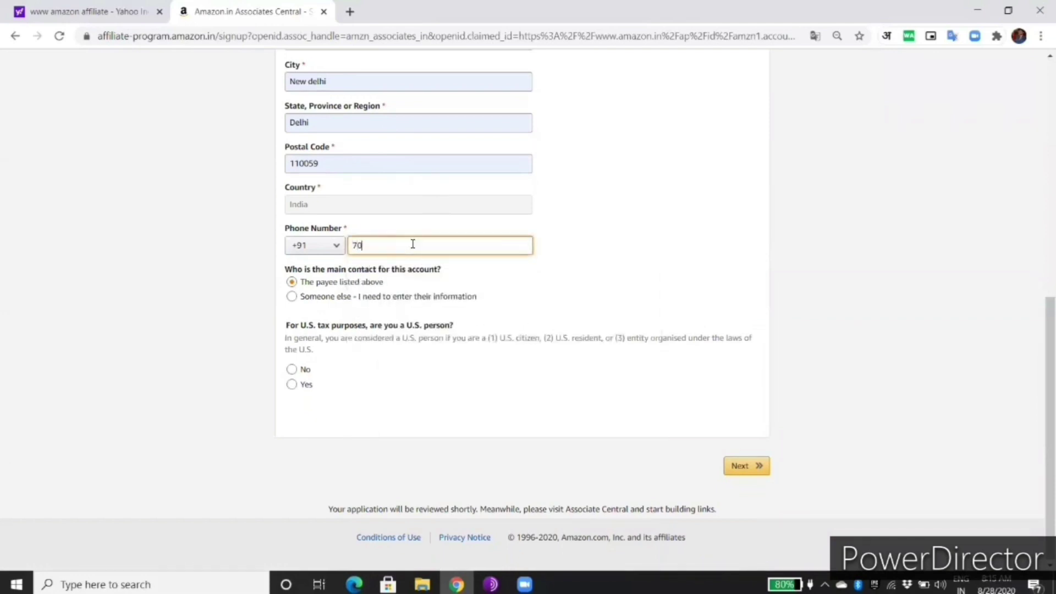
click(317, 368)
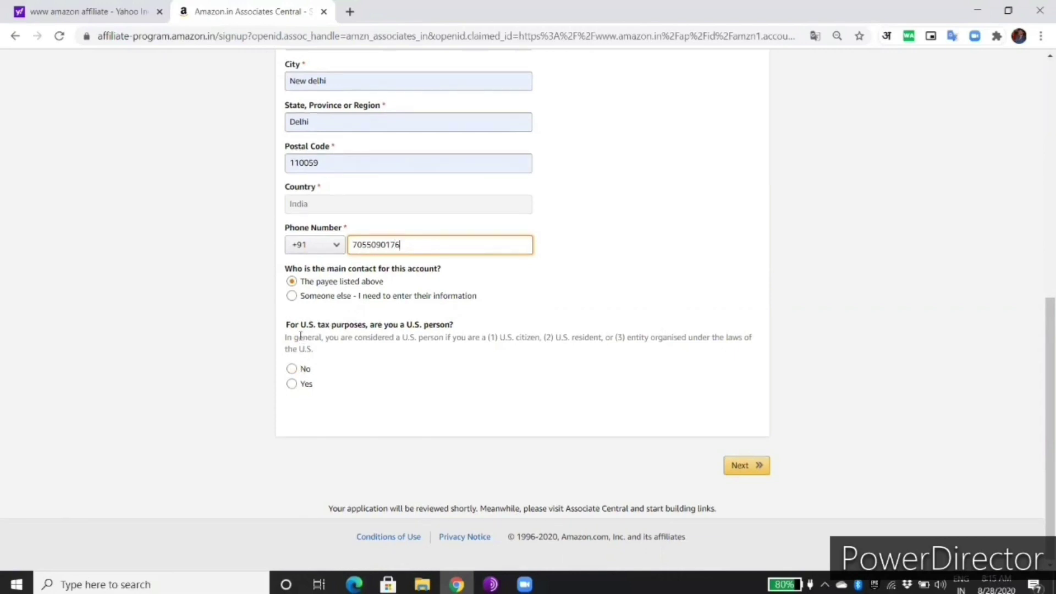
click(293, 369)
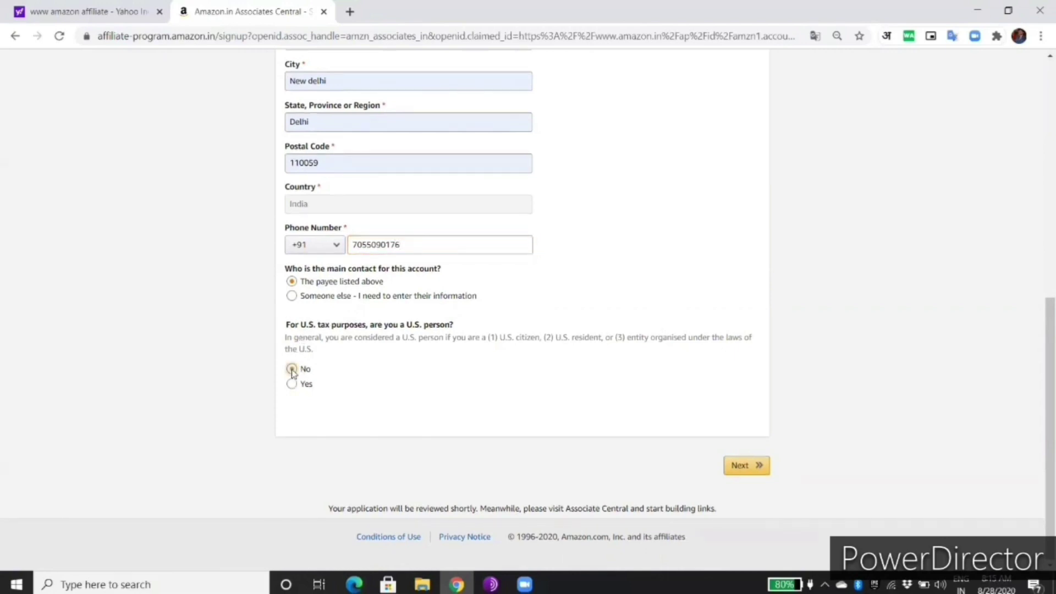
click(743, 466)
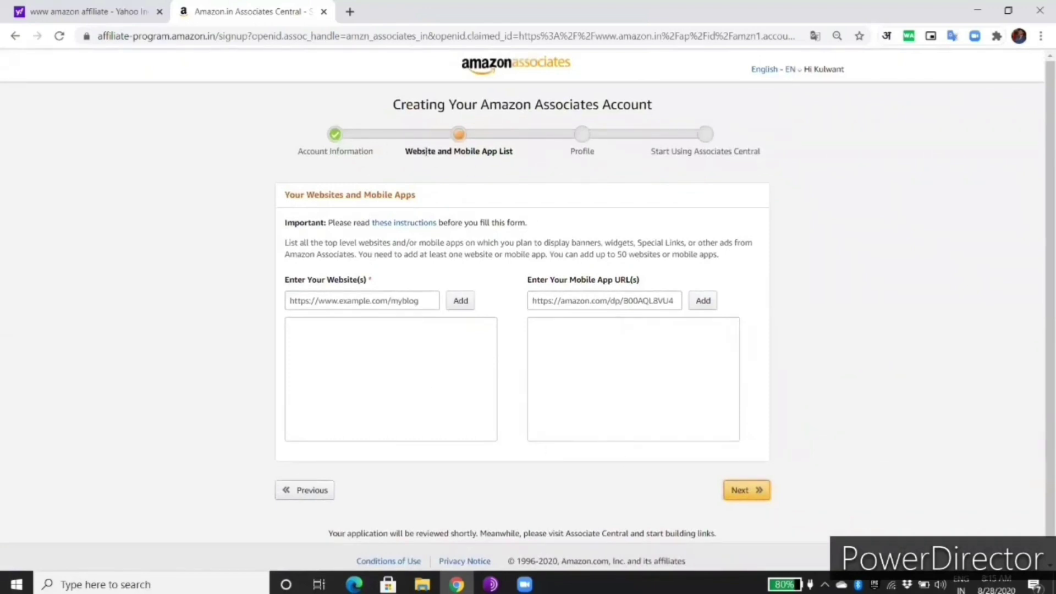
click(416, 305)
text(www)
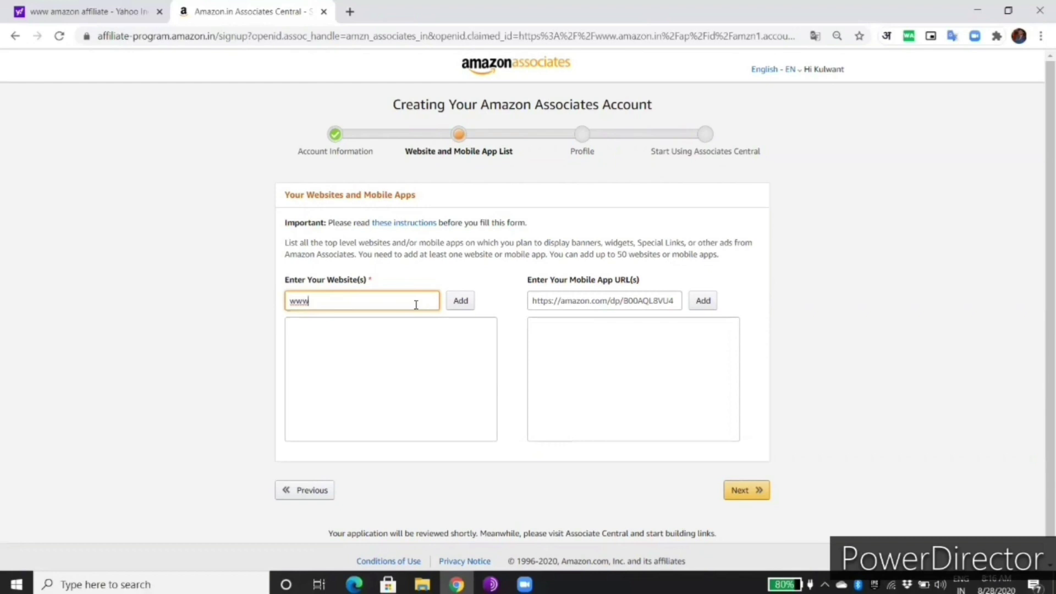
text(.dreamsworld.info)
click(461, 300)
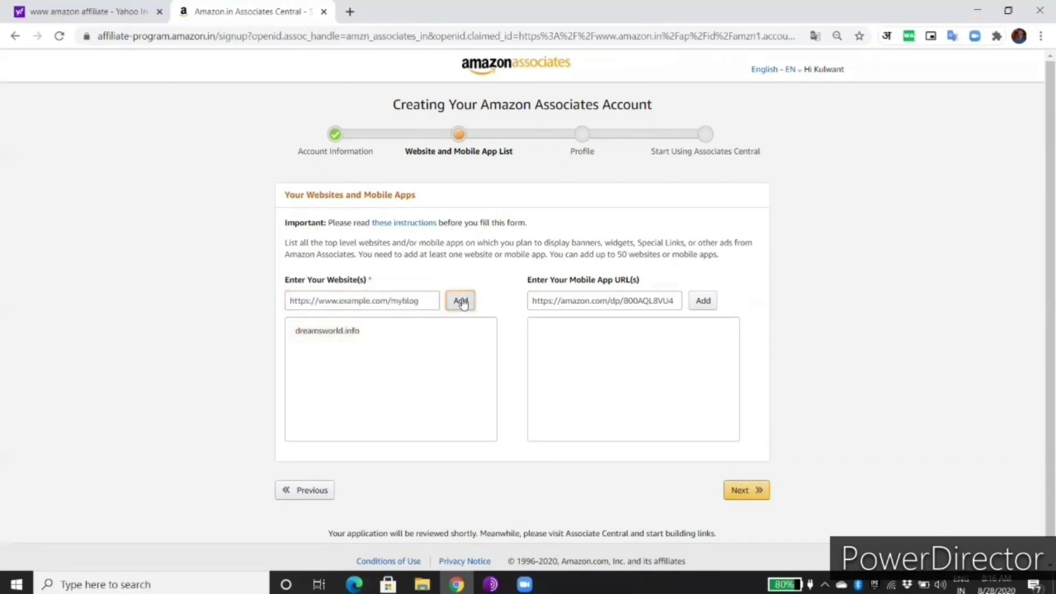
click(349, 12)
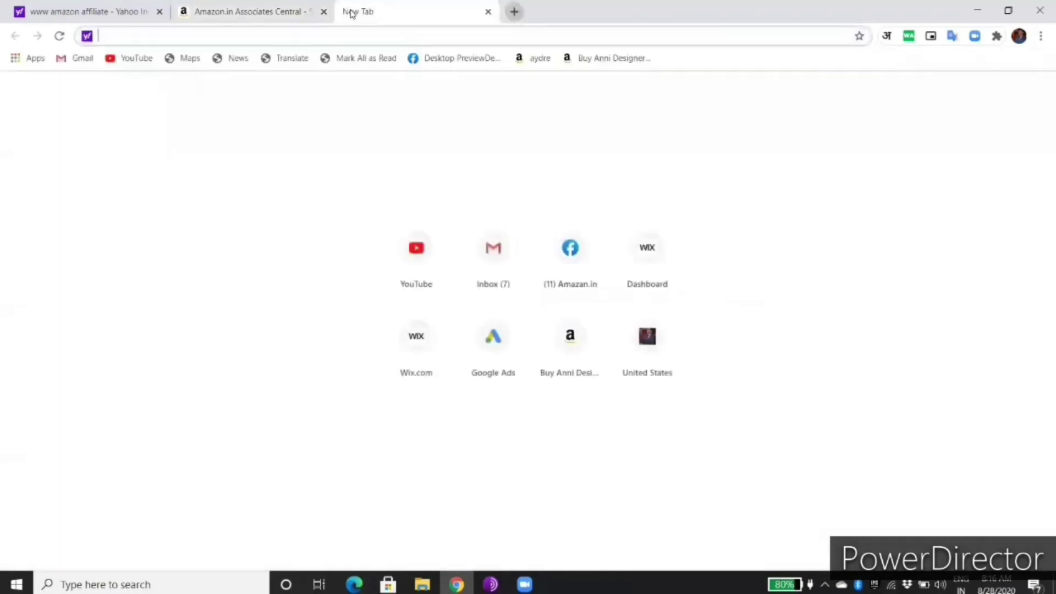
Copy the web address of the Facebook page 'Be your own boss' and return to the Amazon signup
click(437, 58)
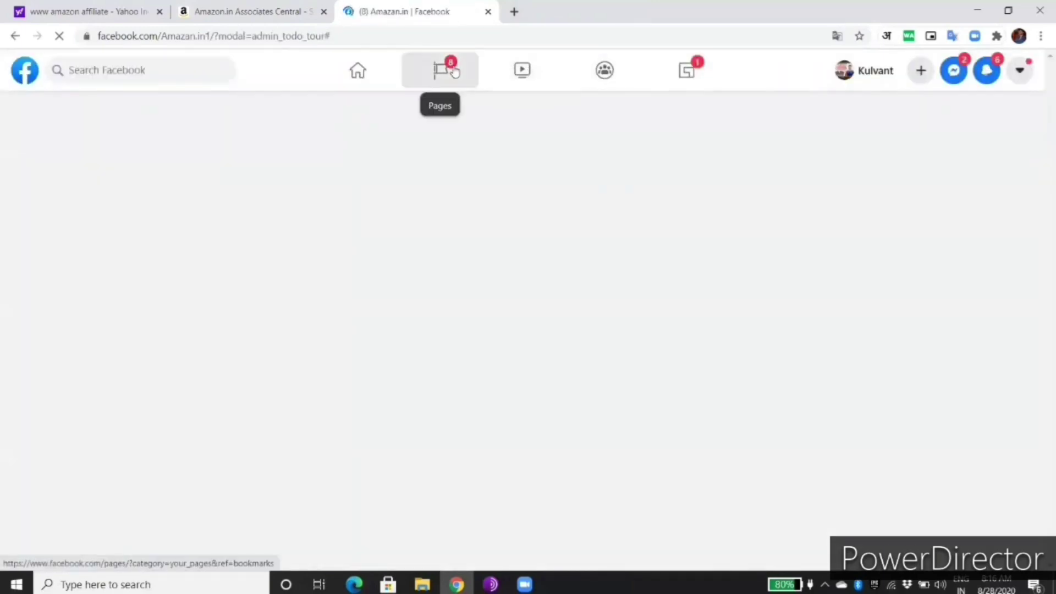
click(455, 73)
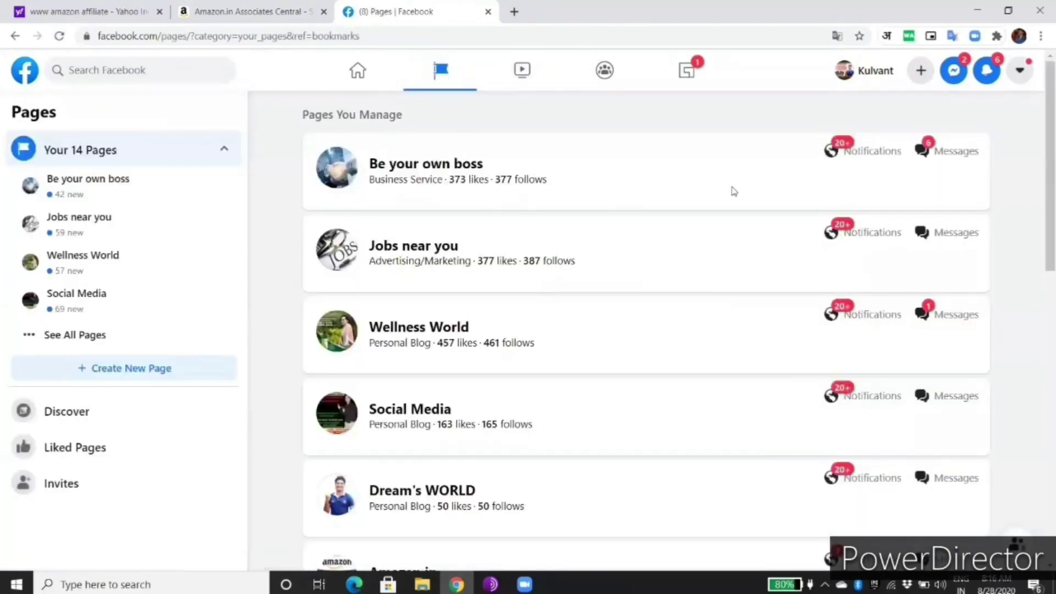
click(472, 167)
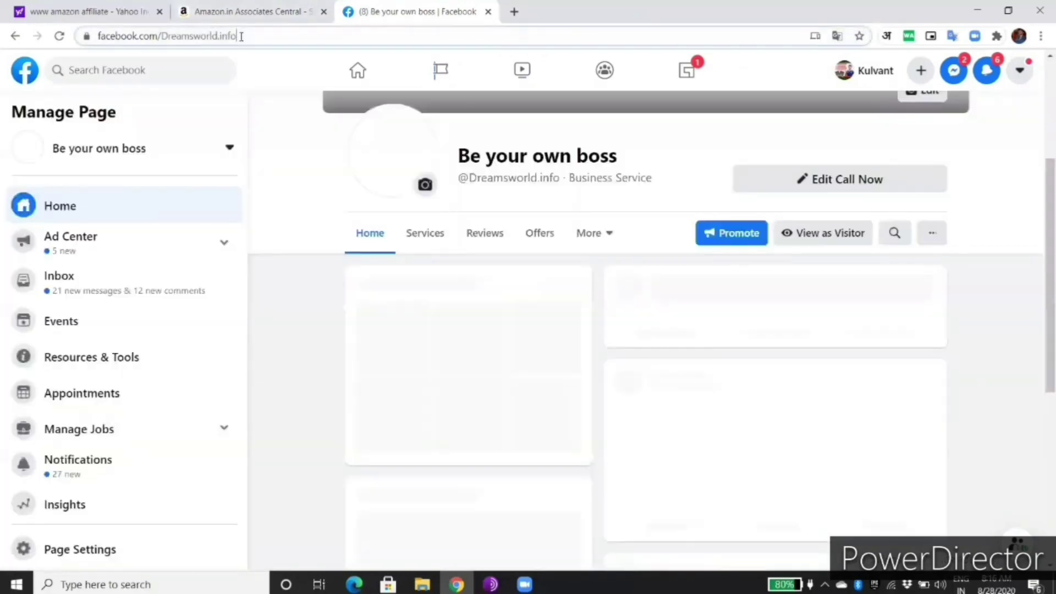
click(241, 37)
key(ctrl+c)
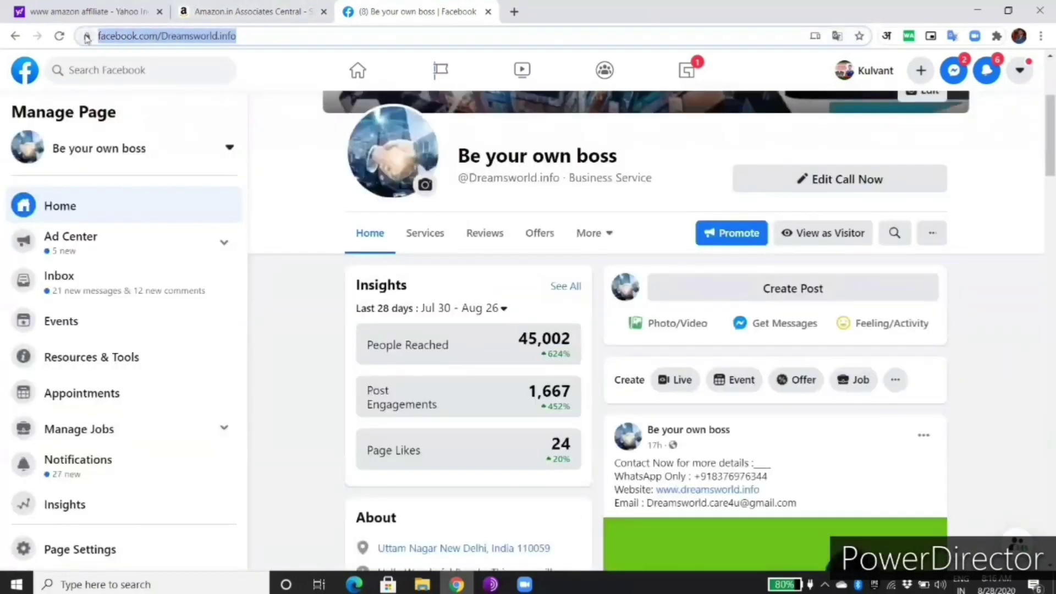
click(266, 10)
click(416, 298)
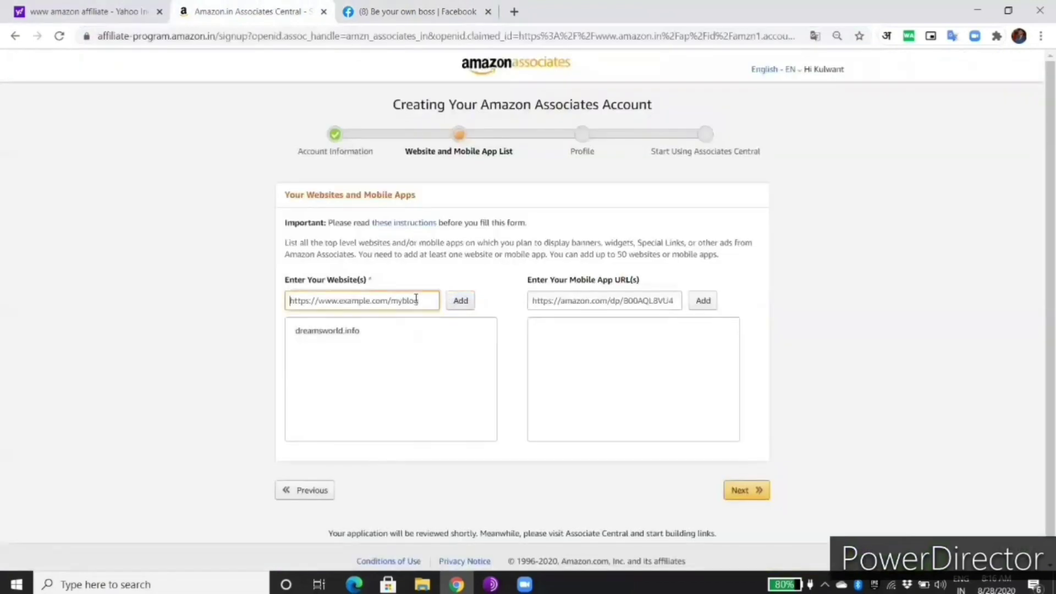
Add the copied facebook.com/Dreamsworld.info address as a second website, close the Yahoo tab, and proceed to Profile
key(ctrl+v)
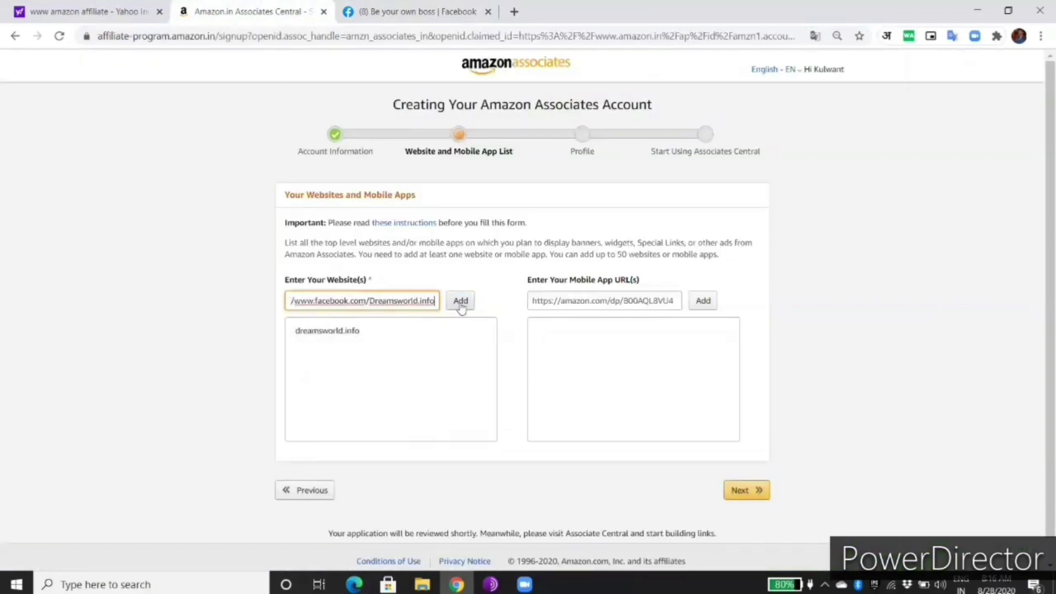
click(460, 304)
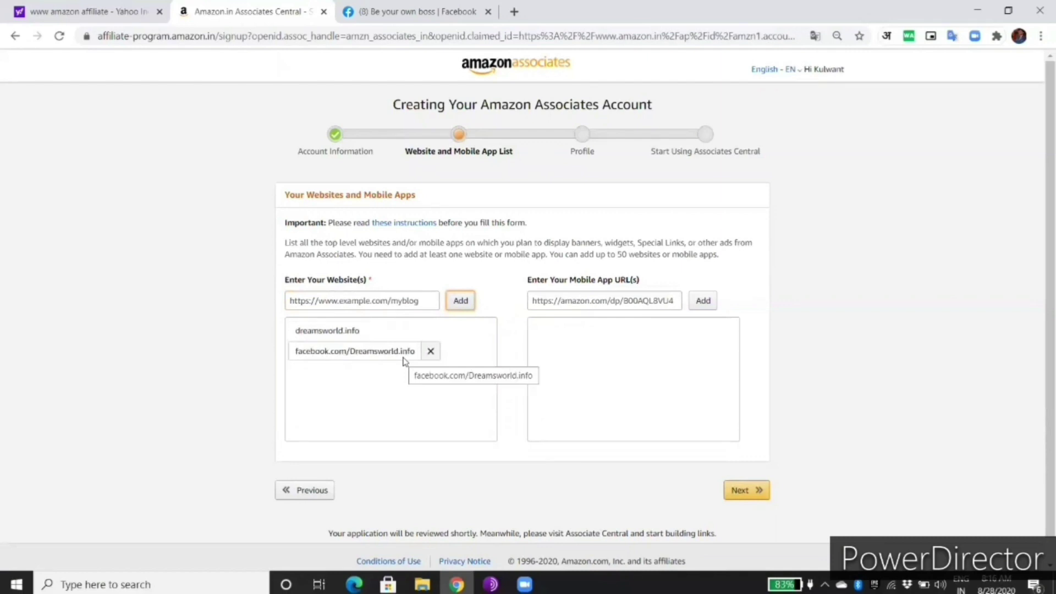
click(160, 12)
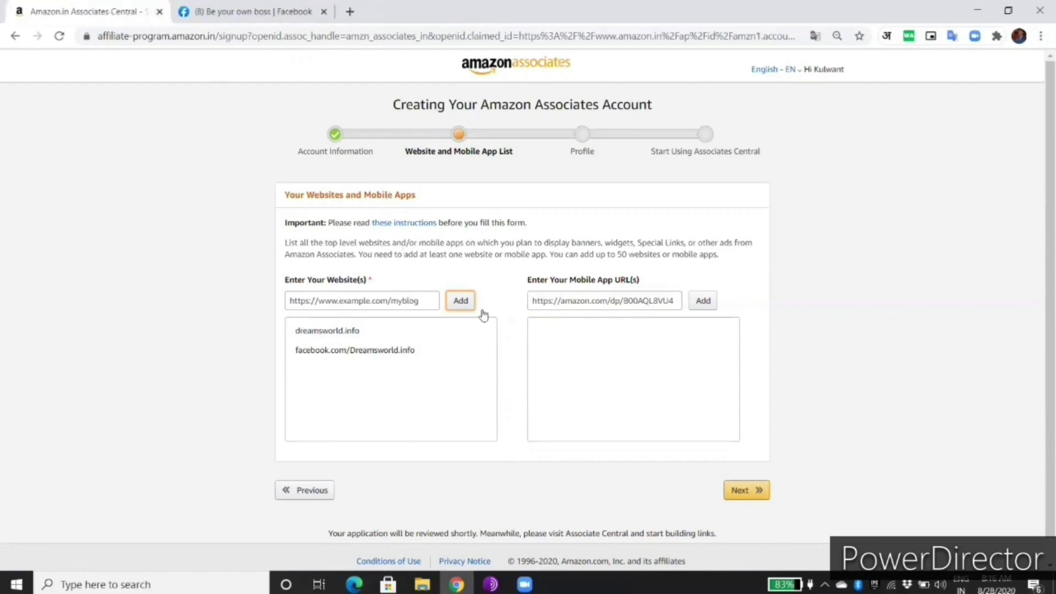
click(750, 489)
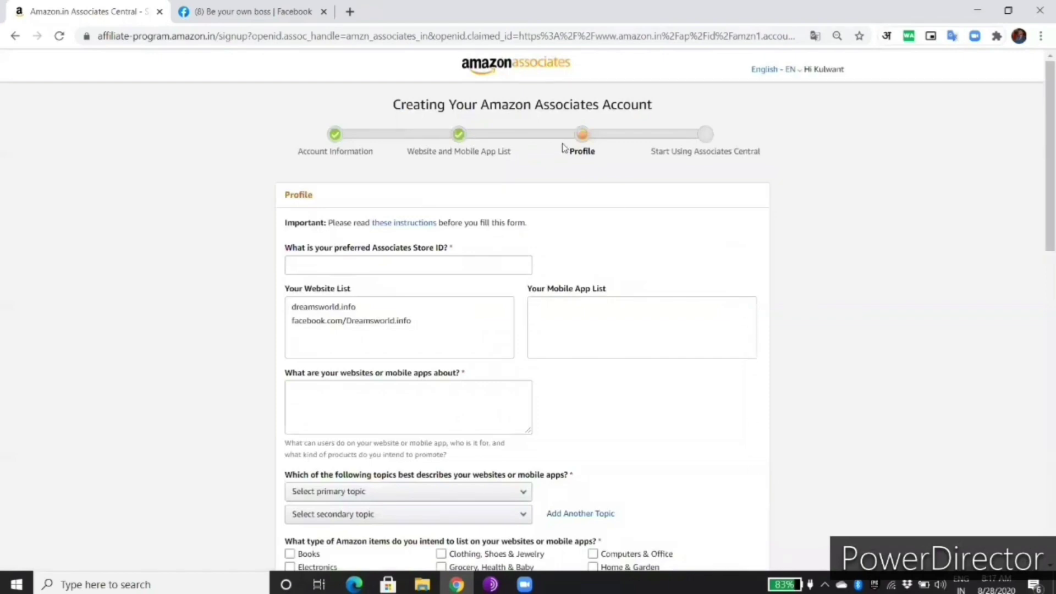
Enter the preferred Associates Store ID on the Profile form
scroll(609, 199, down, 2)
scroll(609, 199, down, 15)
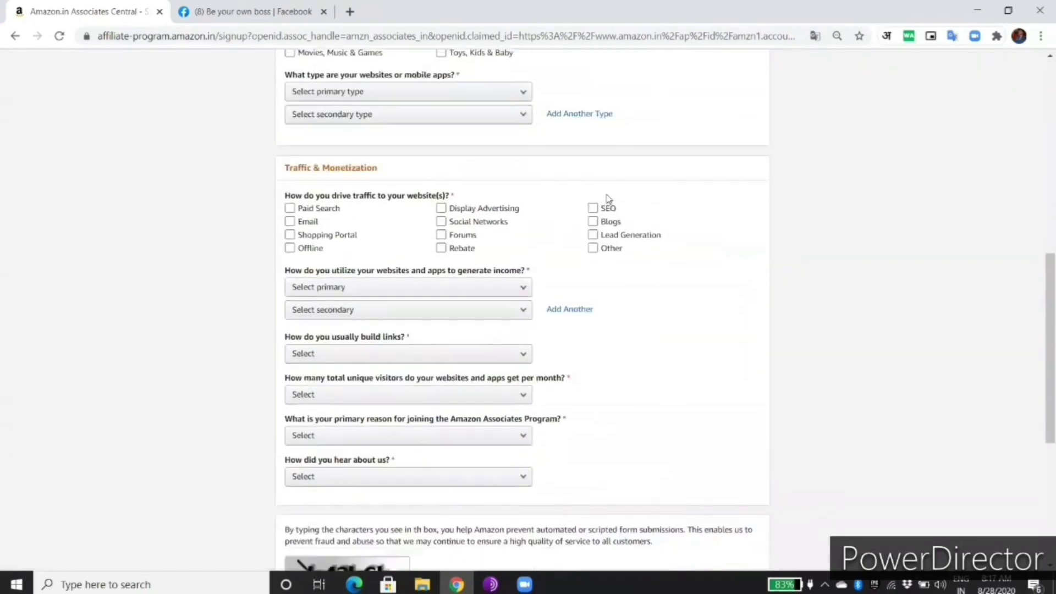
scroll(609, 199, up, 15)
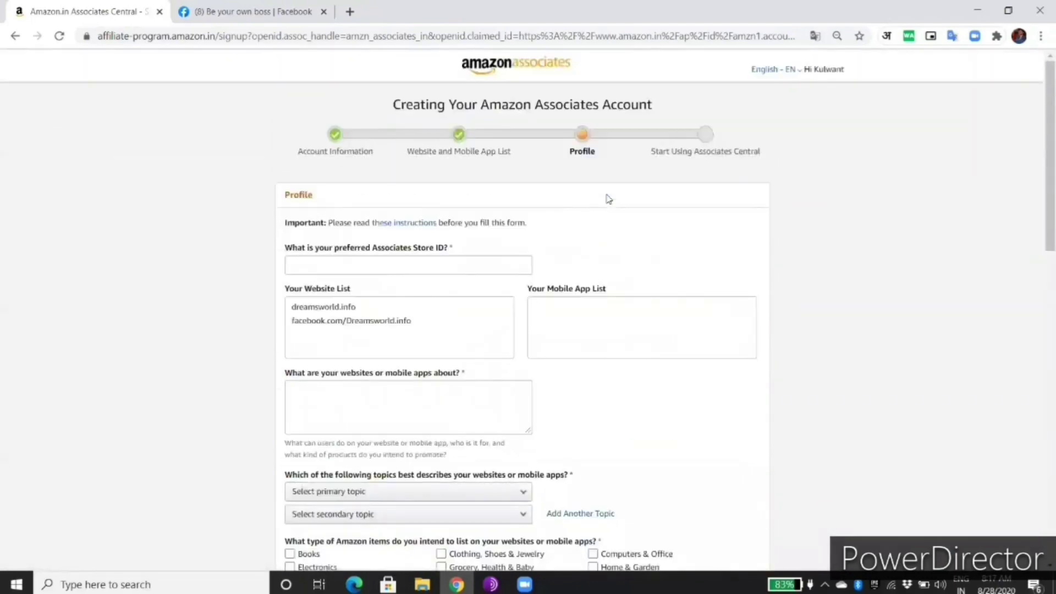
click(406, 268)
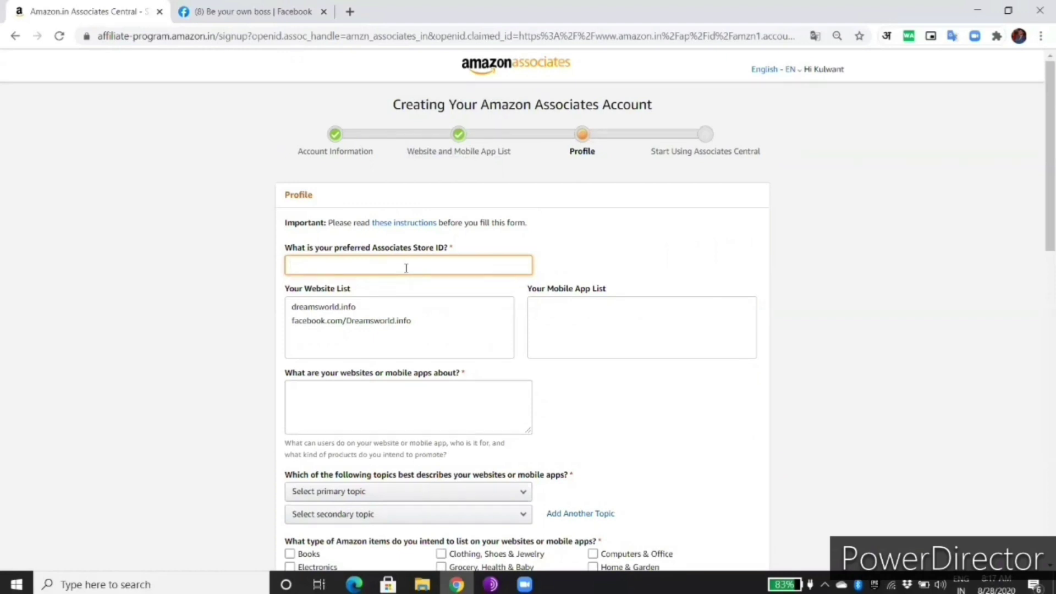
text(Dreamsworld1212)
click(626, 256)
Describe the websites as being about 'Awareness'
scroll(626, 255, down, 2)
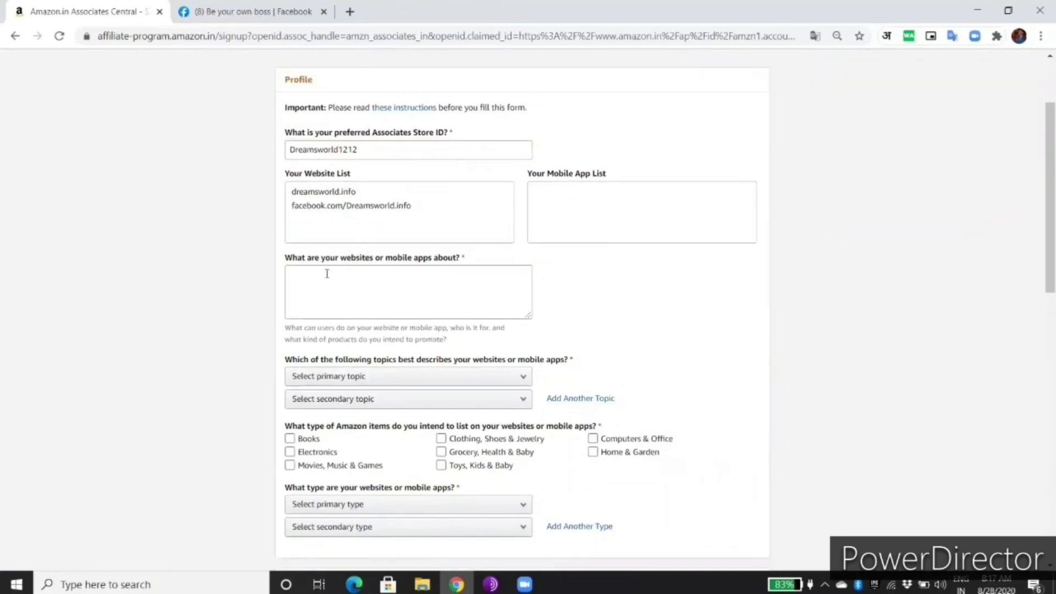
click(457, 284)
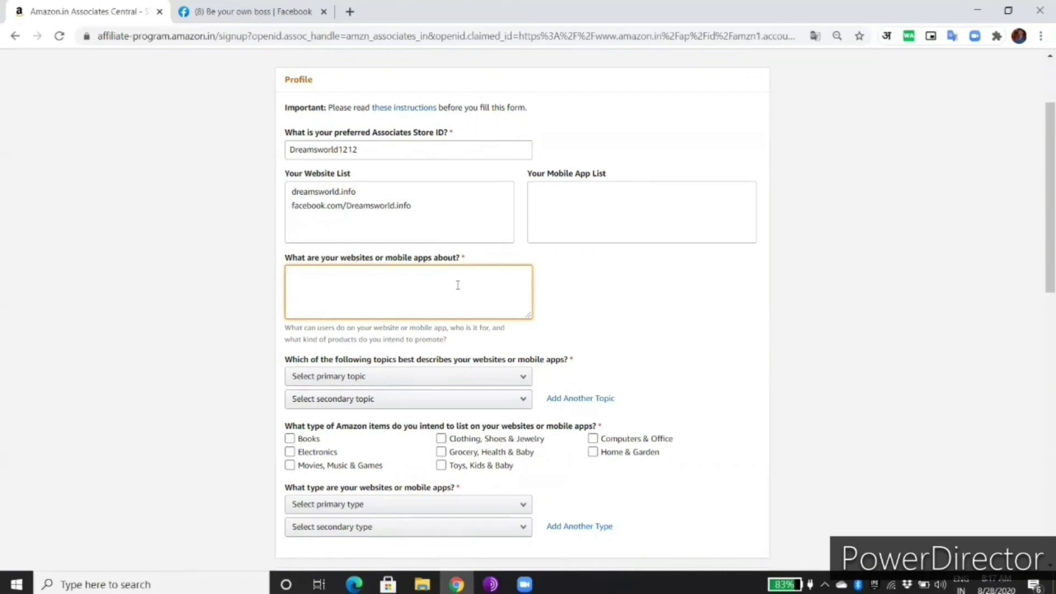
text(Awareness)
scroll(417, 300, down, 3)
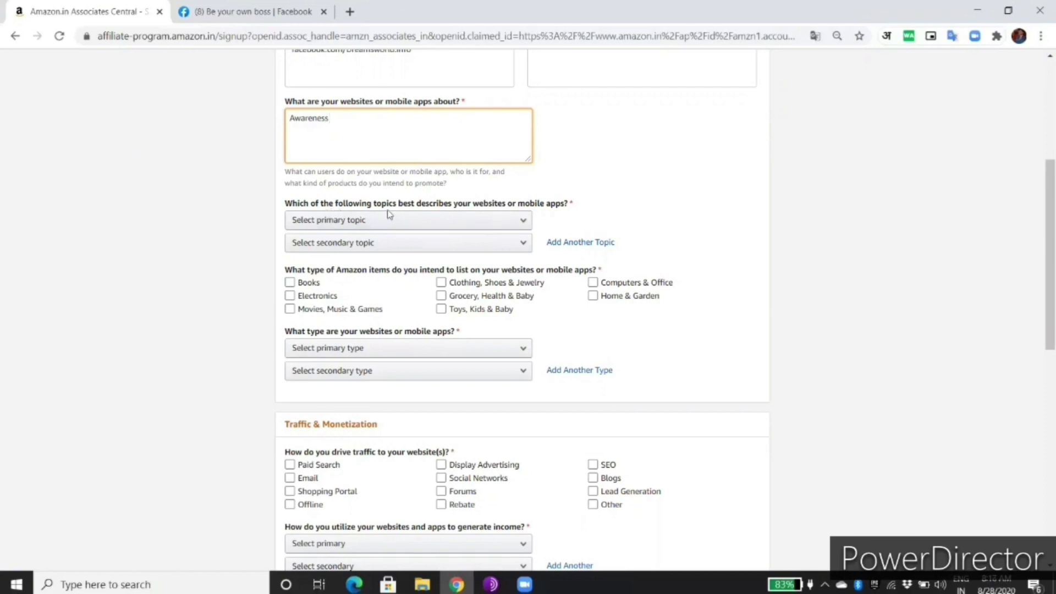
Set the primary topic to Business/Industrial and the secondary topic to Books
click(514, 220)
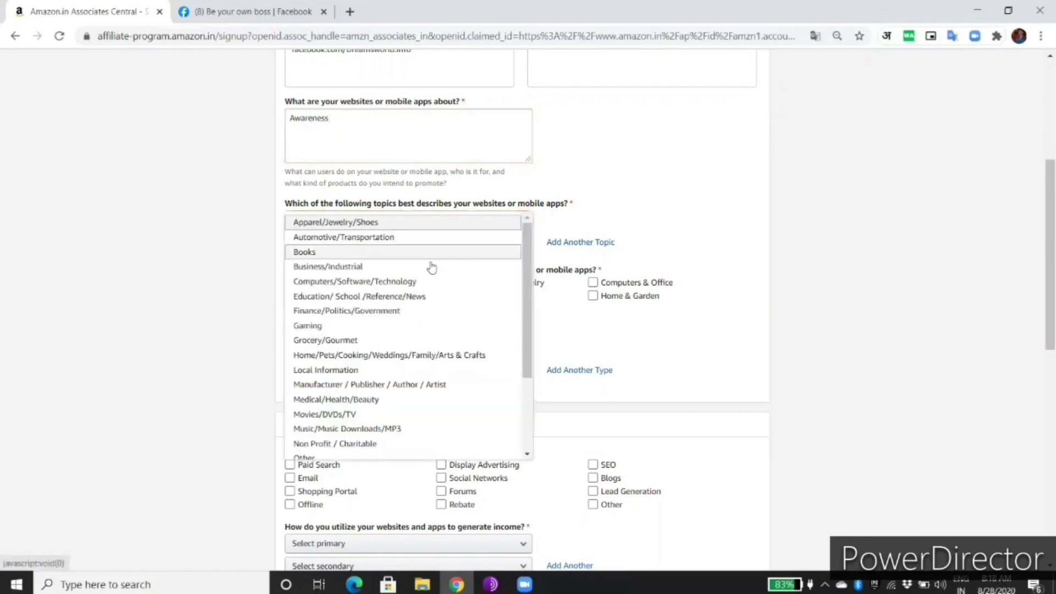
click(424, 268)
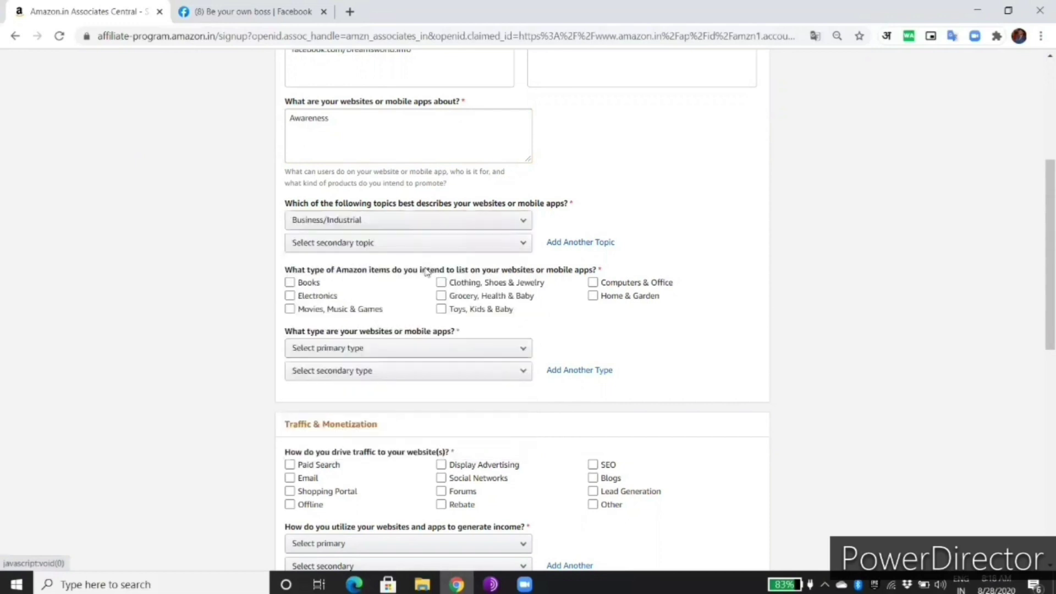
click(436, 241)
click(387, 281)
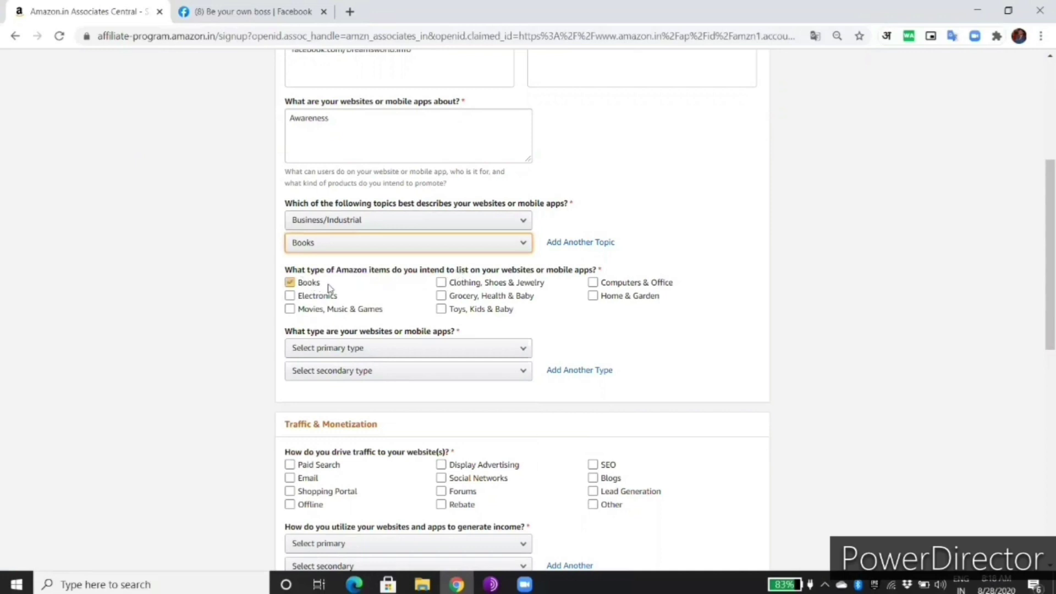
Tick Books, Electronics and Computers & Office as item types, leaving Clothing, Shoes & Jewelry unticked
click(460, 283)
click(461, 286)
click(543, 287)
click(441, 287)
click(441, 282)
click(358, 280)
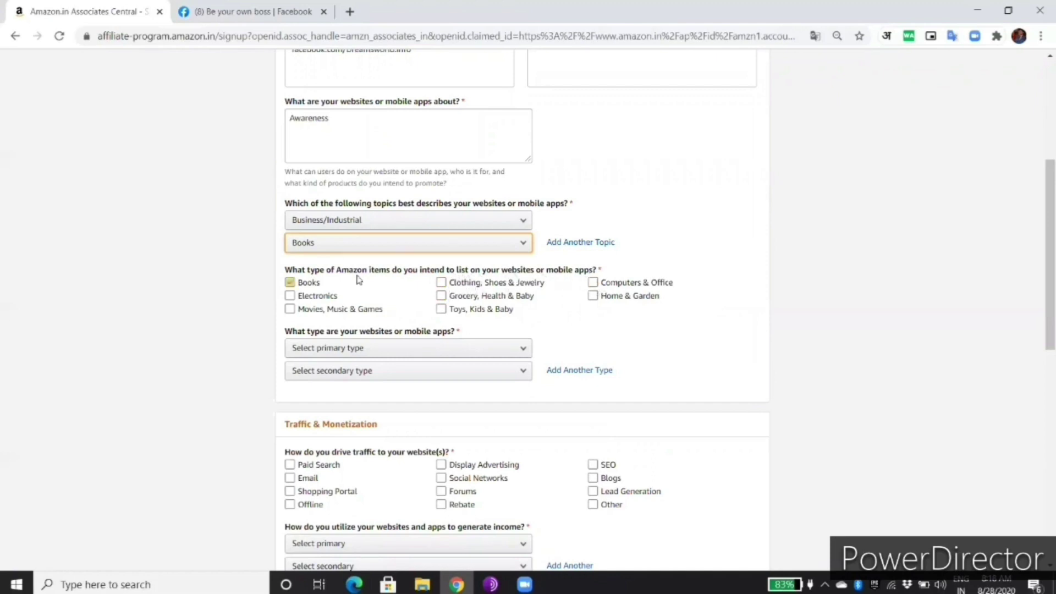
click(290, 282)
click(289, 309)
click(290, 296)
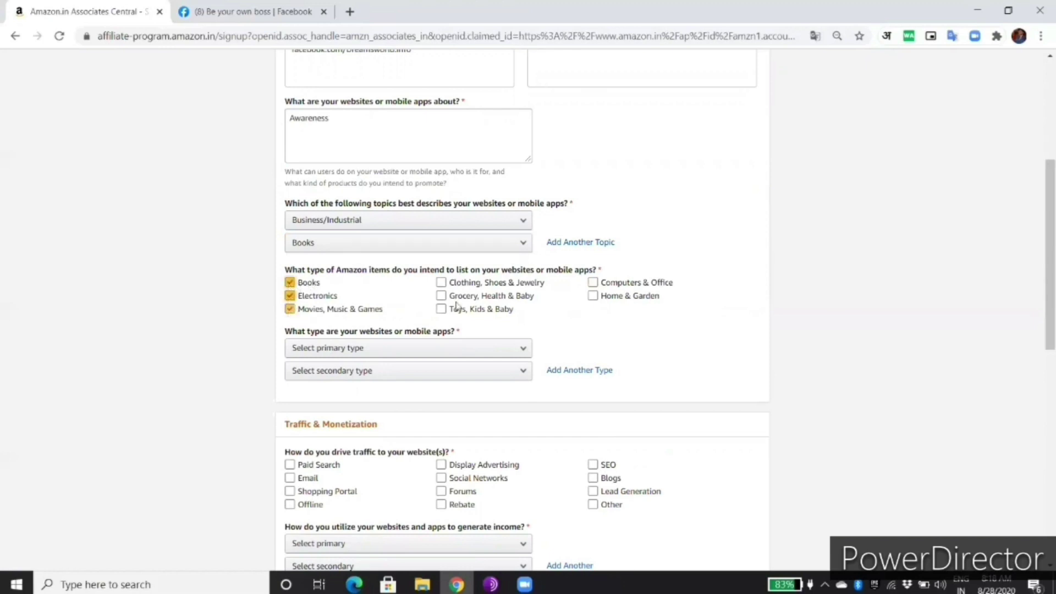
click(593, 282)
Choose Blog as both the primary and secondary website type
scroll(487, 321, down, 2)
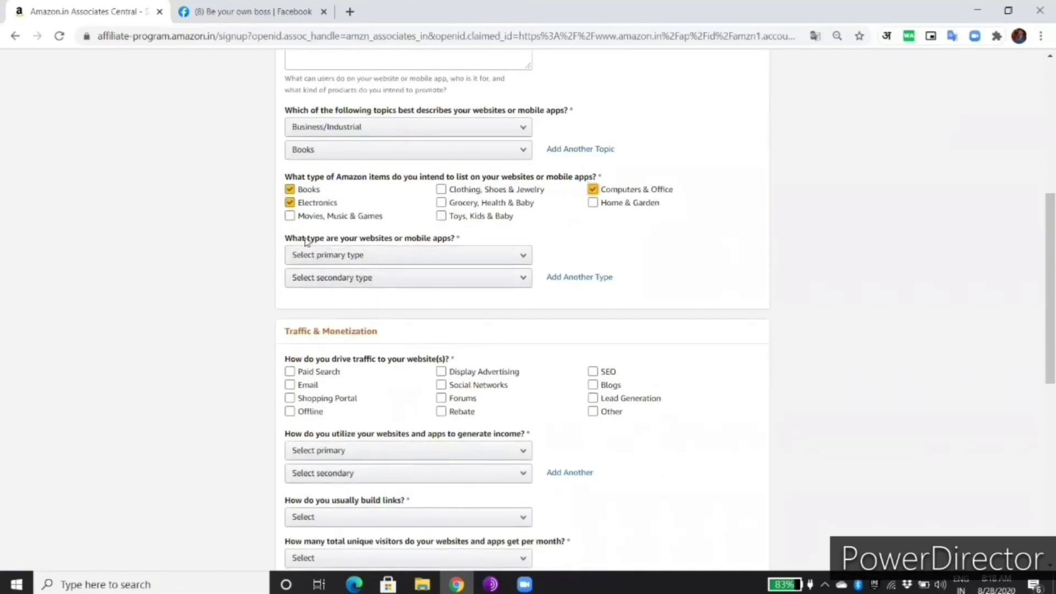
click(439, 256)
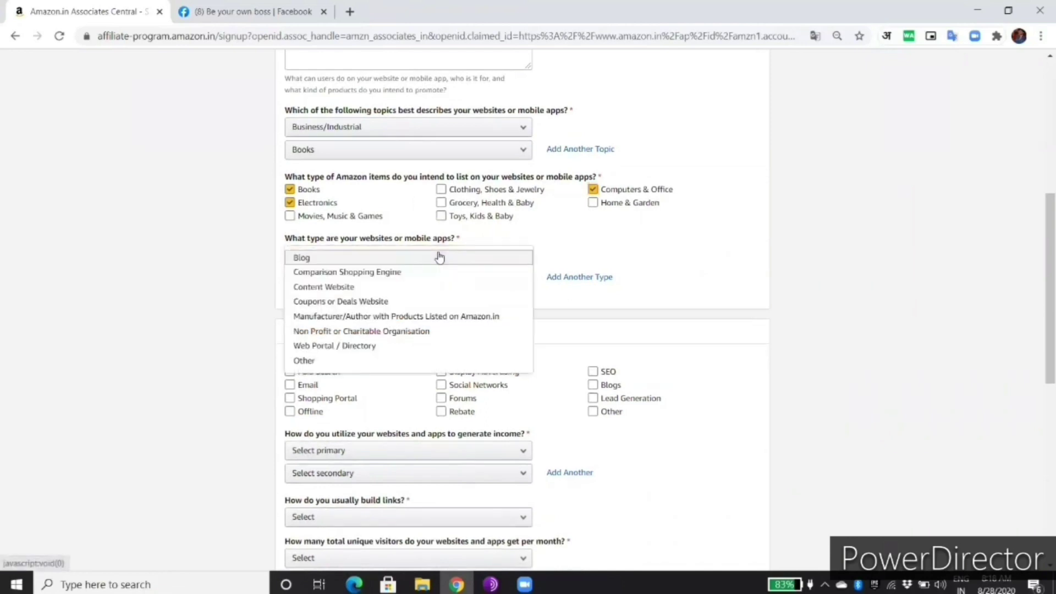
click(439, 257)
click(445, 280)
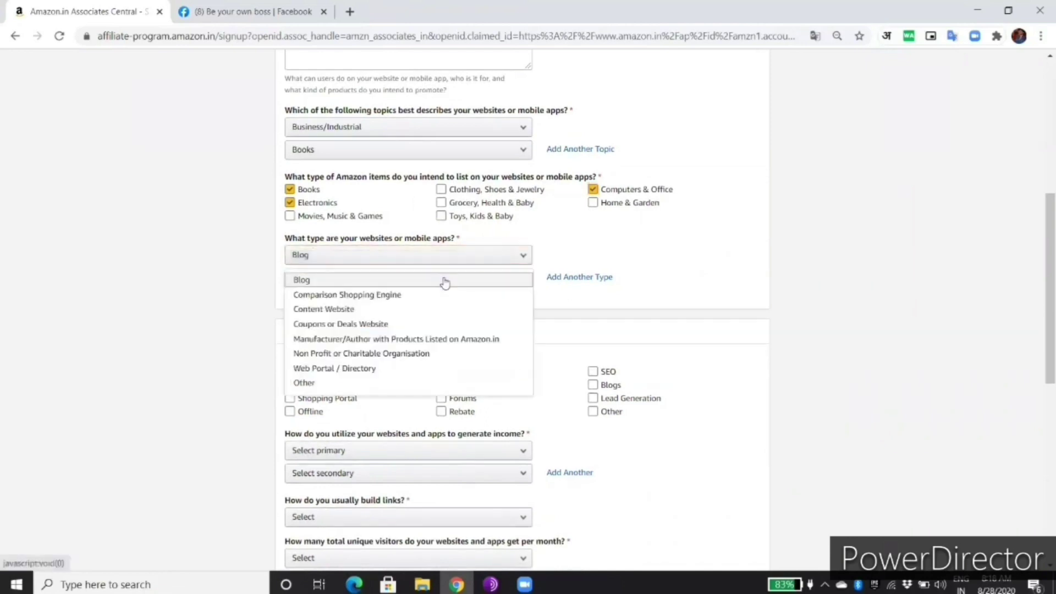
click(406, 283)
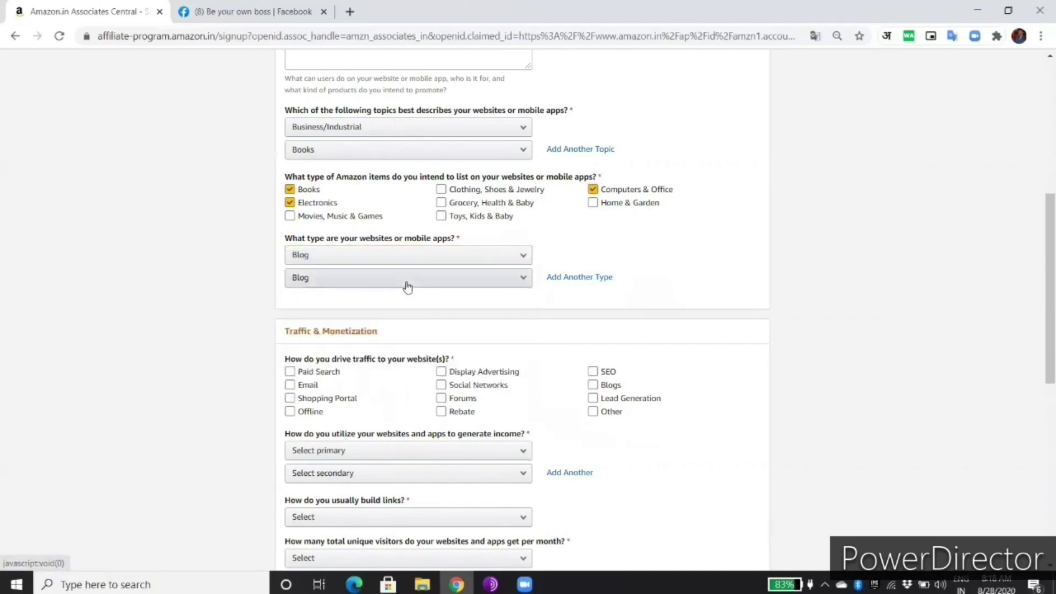
Under 'How do you drive traffic', tick Paid Search, Email, SEO, Blogs, Display Advertising and Social Networks
scroll(488, 353, down, 3)
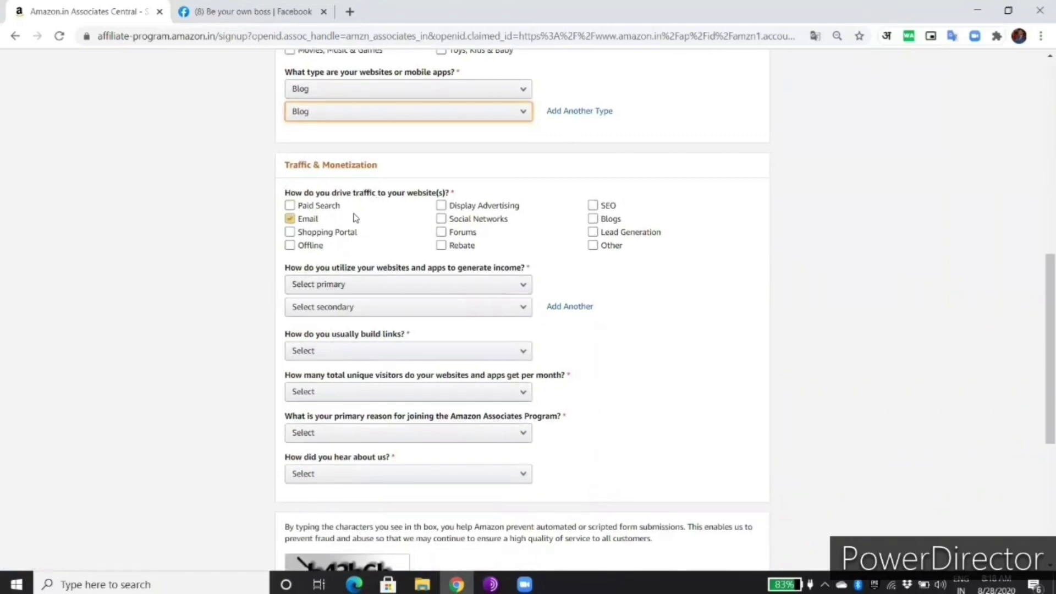
click(289, 206)
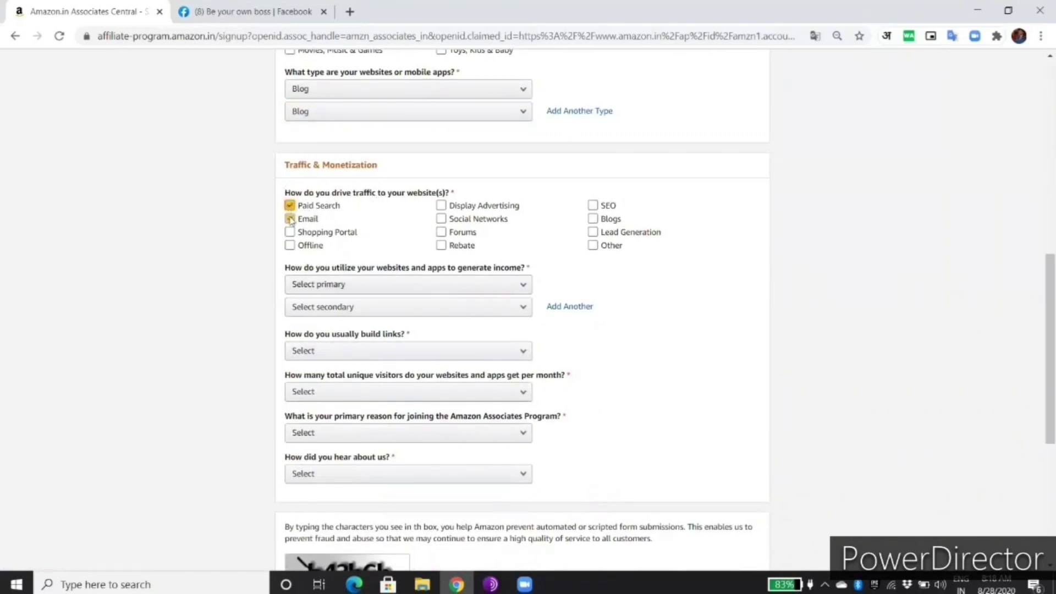
click(290, 218)
click(593, 206)
click(594, 219)
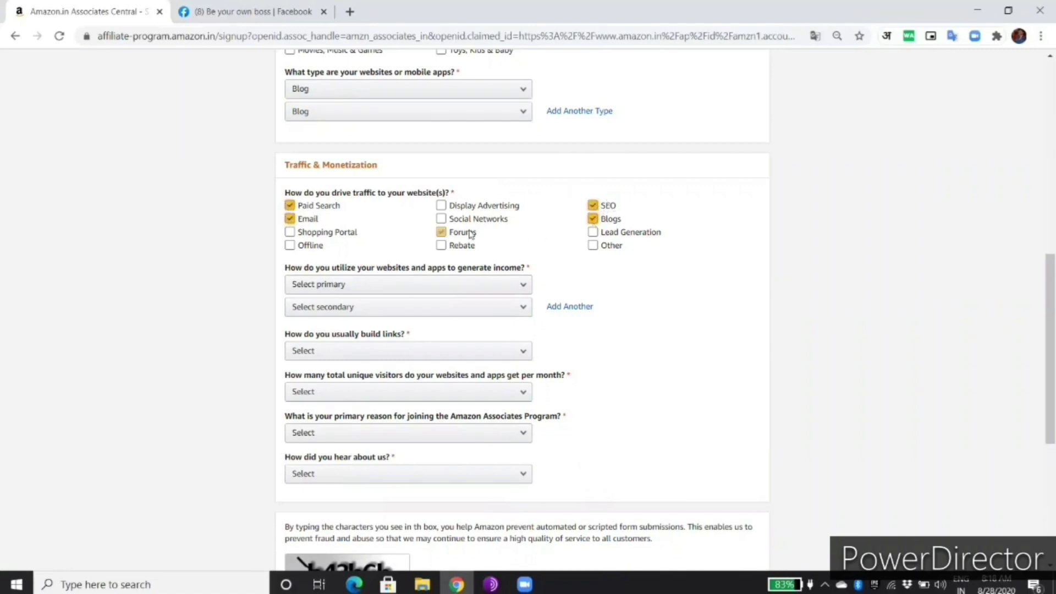
click(441, 207)
click(443, 220)
scroll(444, 221, down, 2)
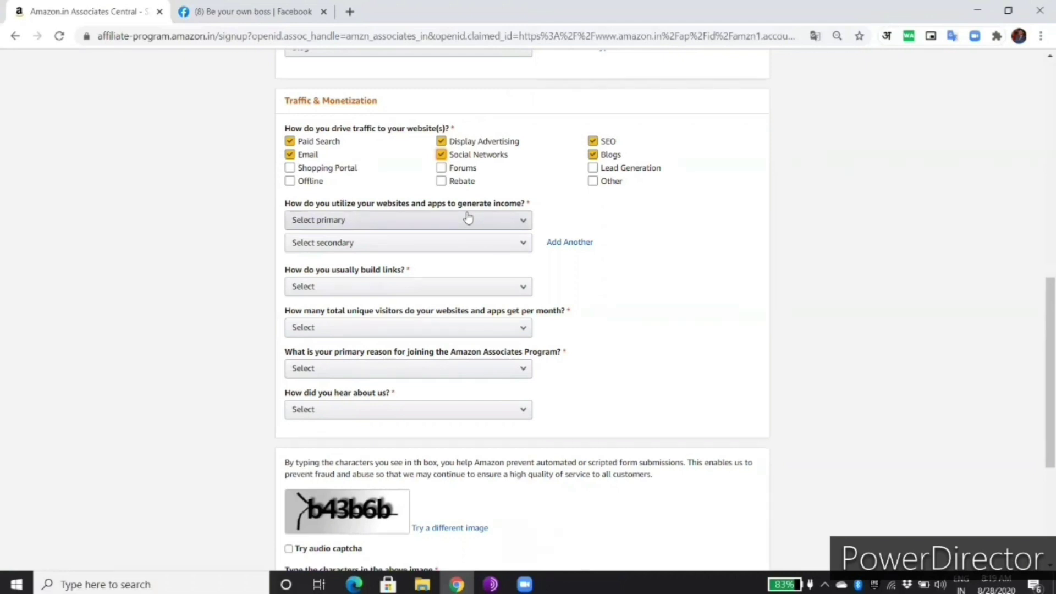
scroll(467, 219, down, 2)
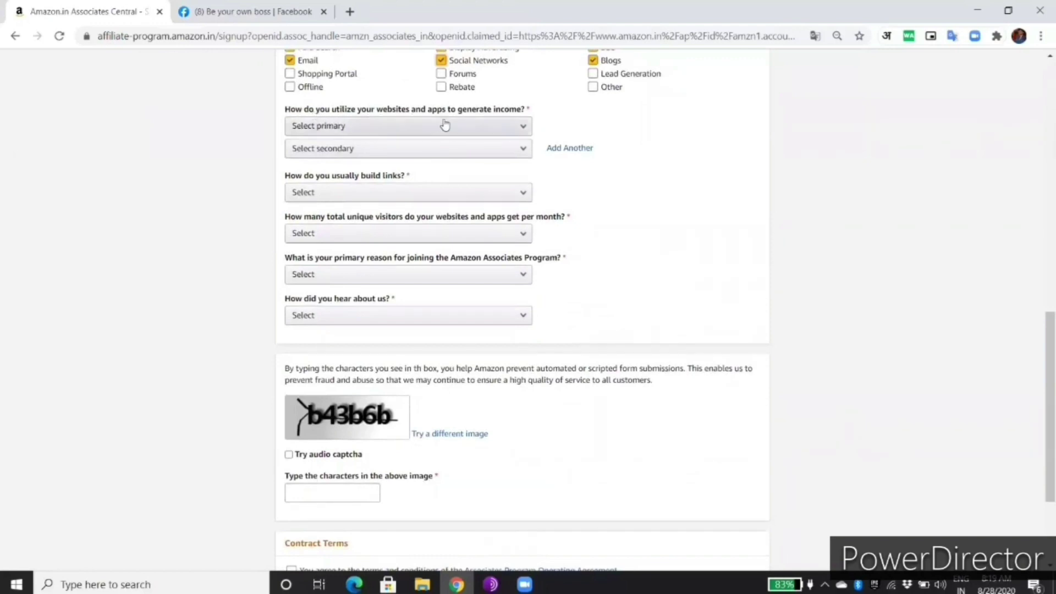
Set both primary and secondary income methods to Contextual Advertising, and link building to HTML Editor
click(491, 126)
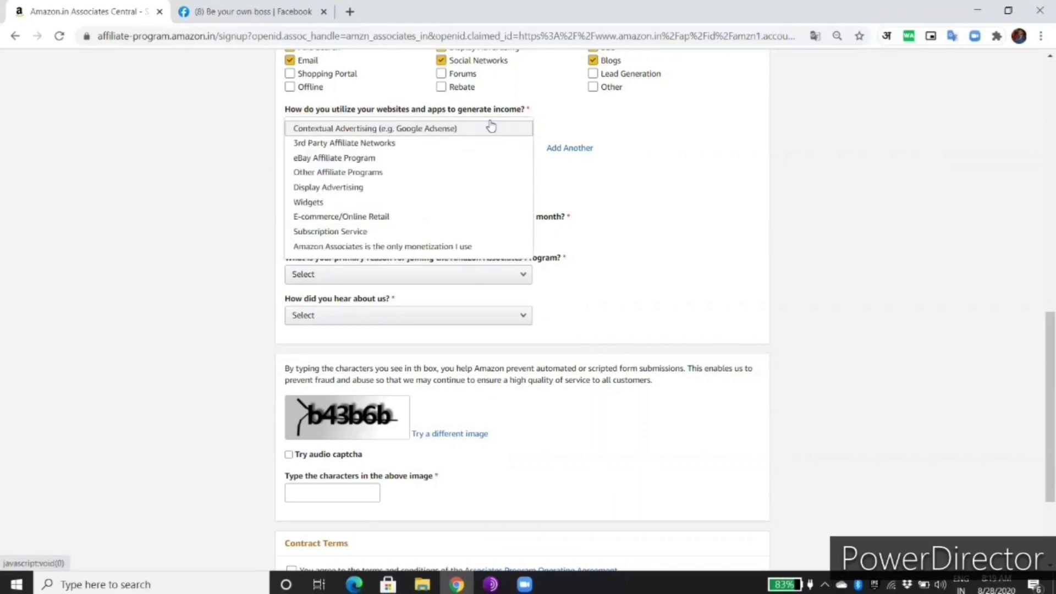
click(438, 130)
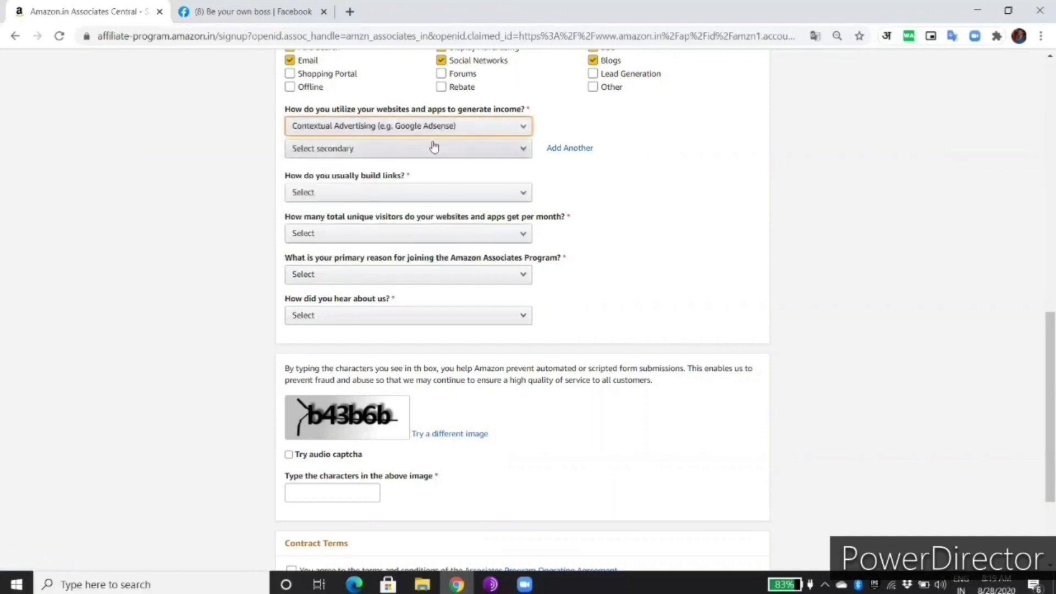
click(434, 146)
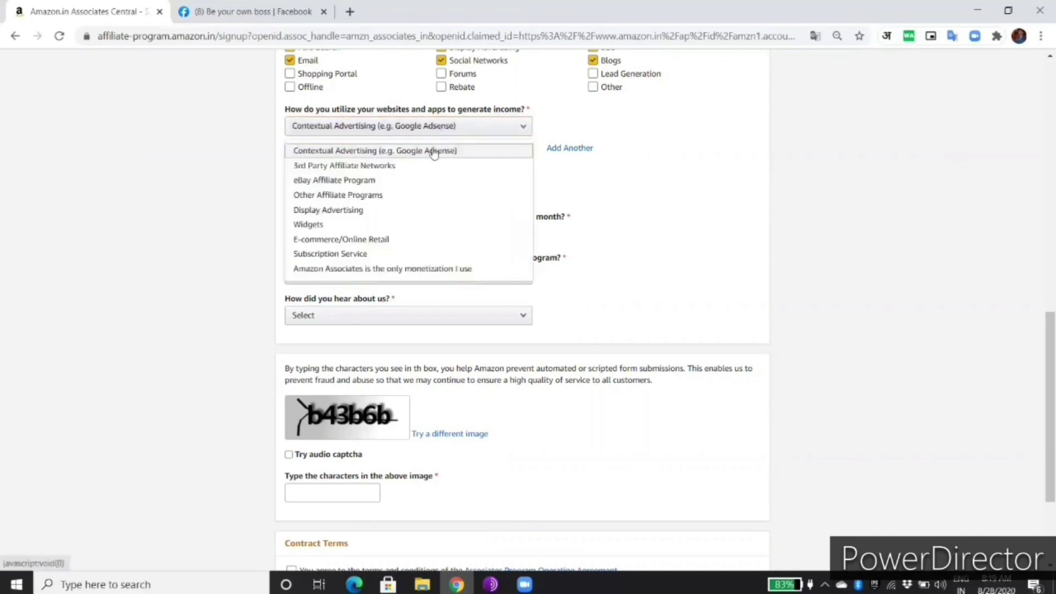
click(435, 151)
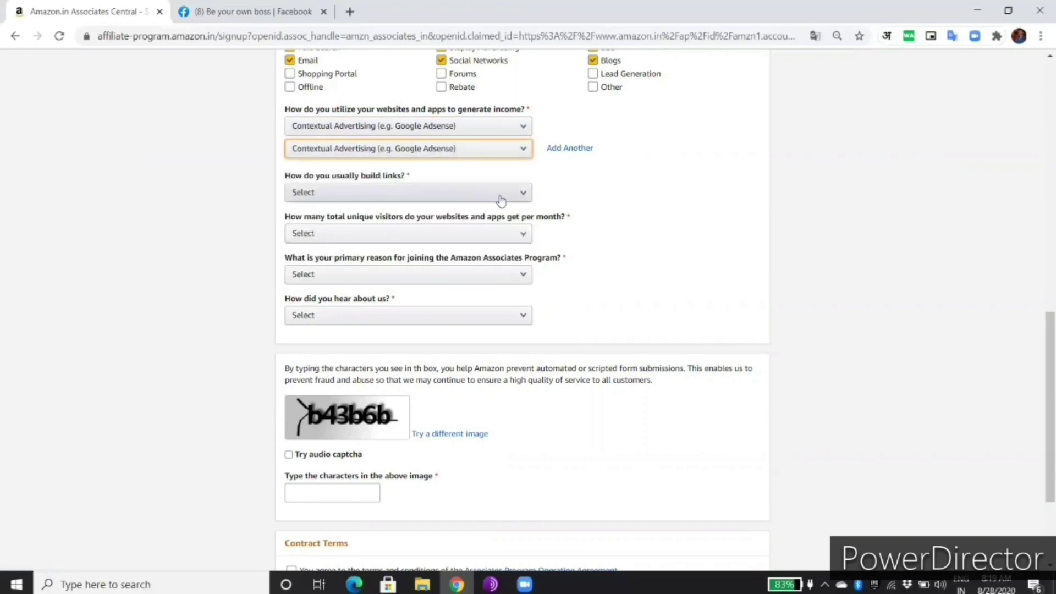
scroll(578, 212, down, 1)
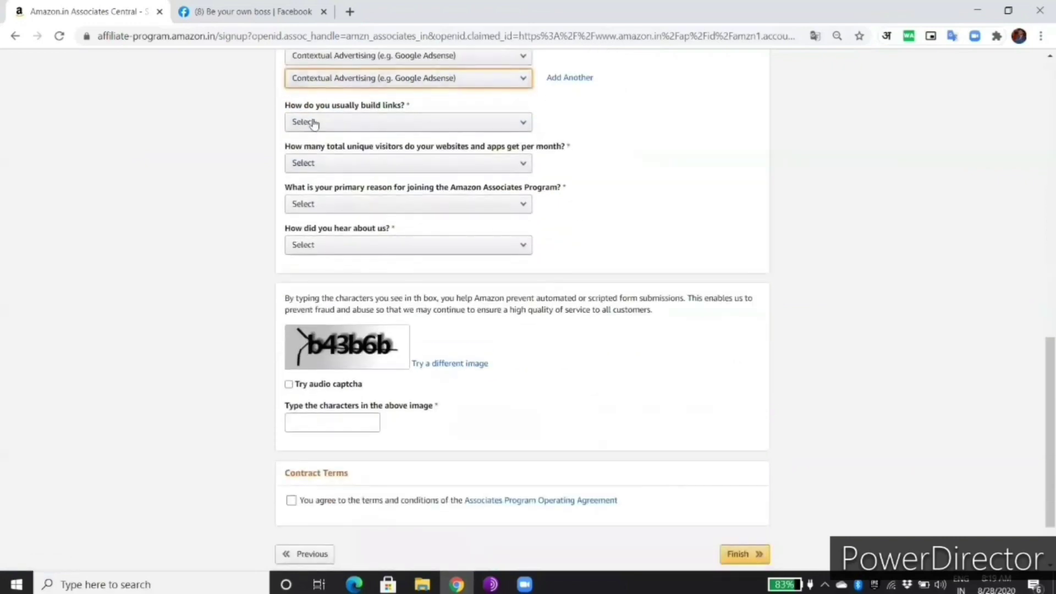
click(398, 125)
click(372, 159)
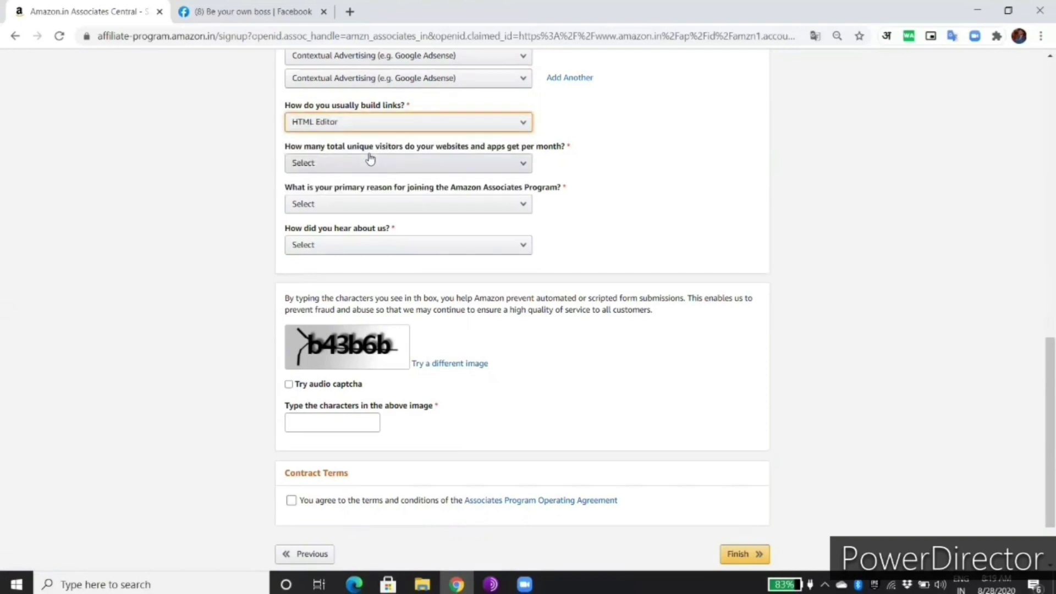
Answer From 501 to 5,000 monthly visitors, To monetize my site, and Word of Mouth
click(456, 164)
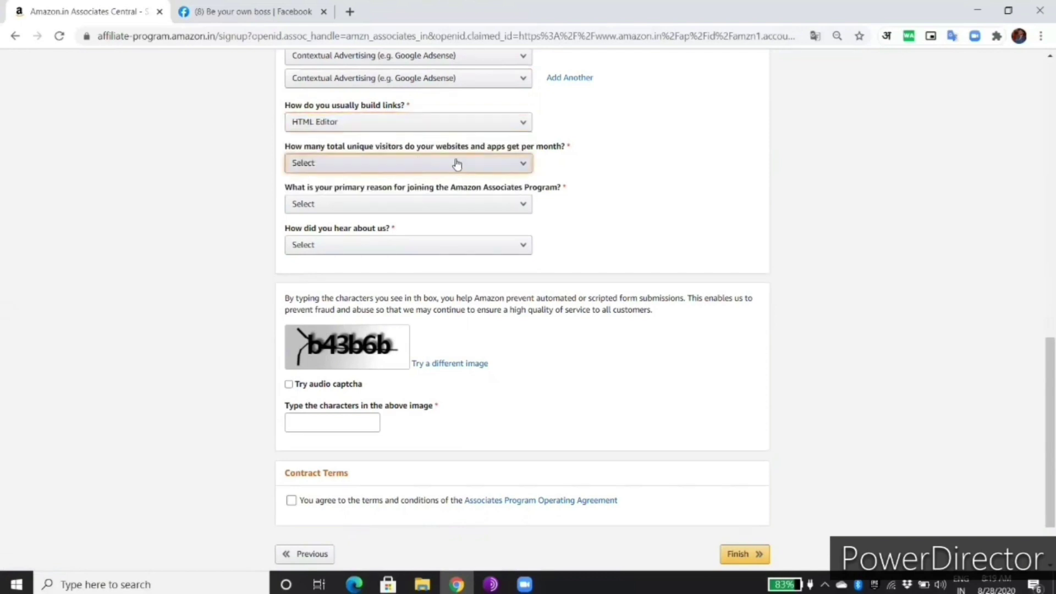
click(417, 181)
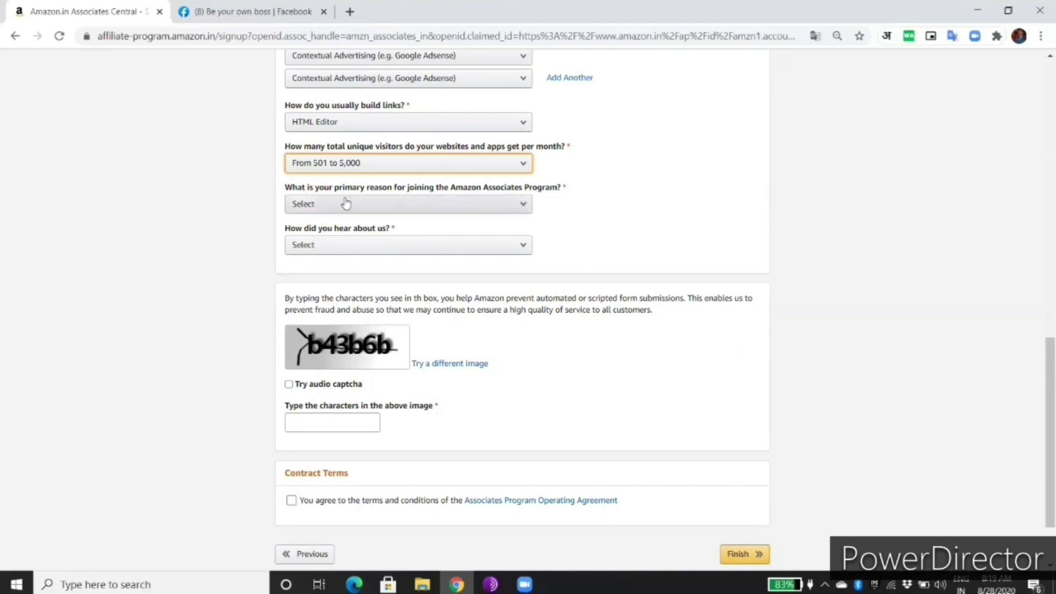
click(462, 210)
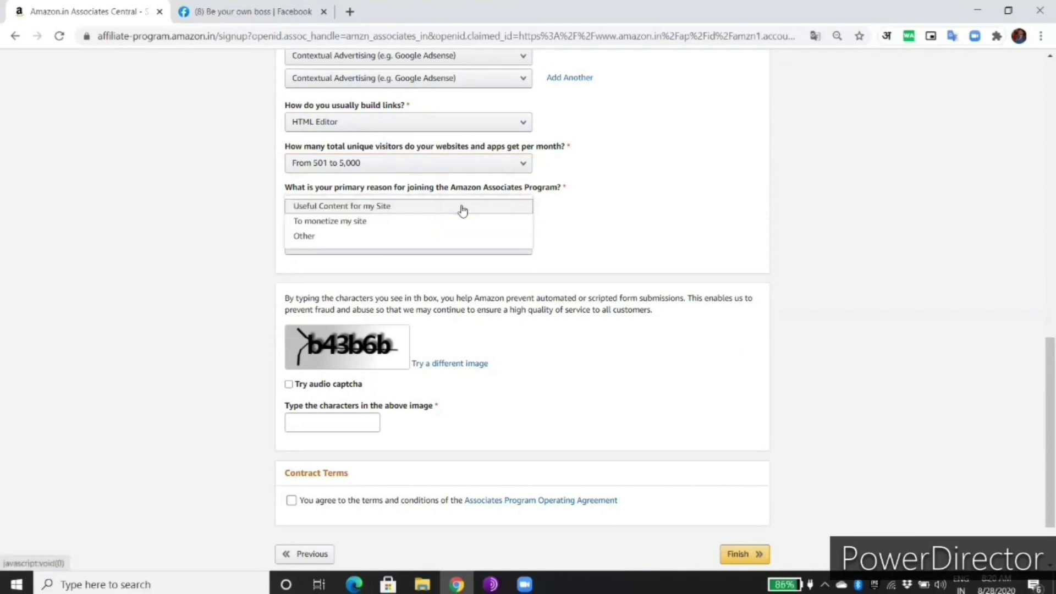
click(422, 226)
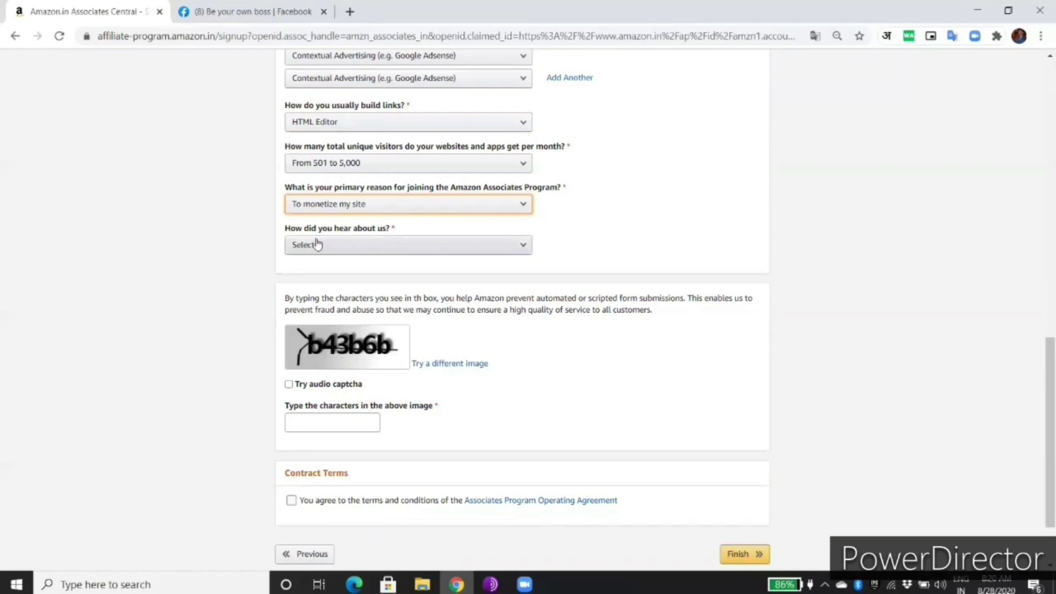
click(355, 248)
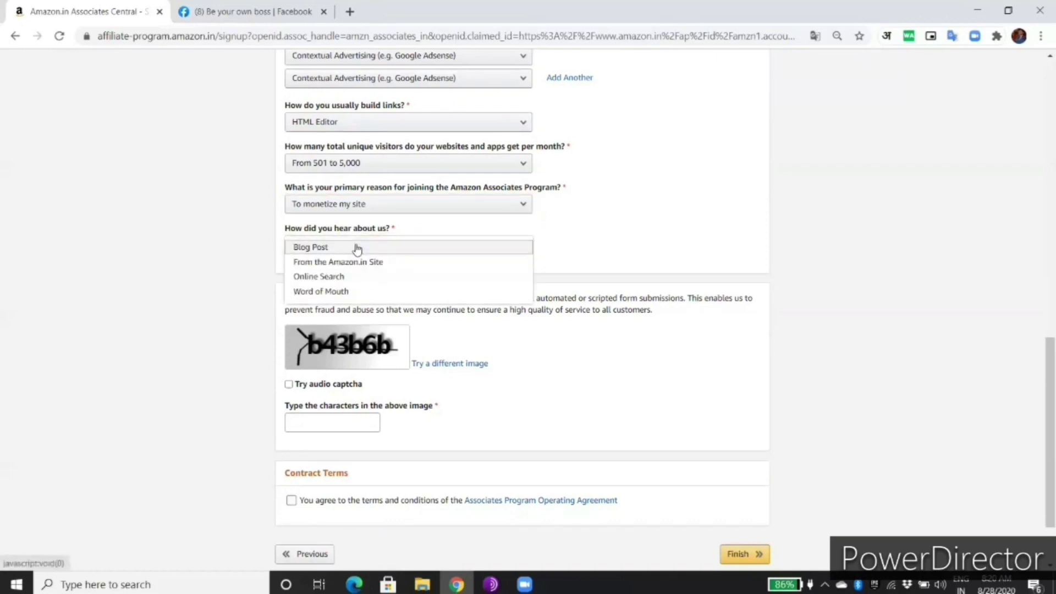
click(338, 292)
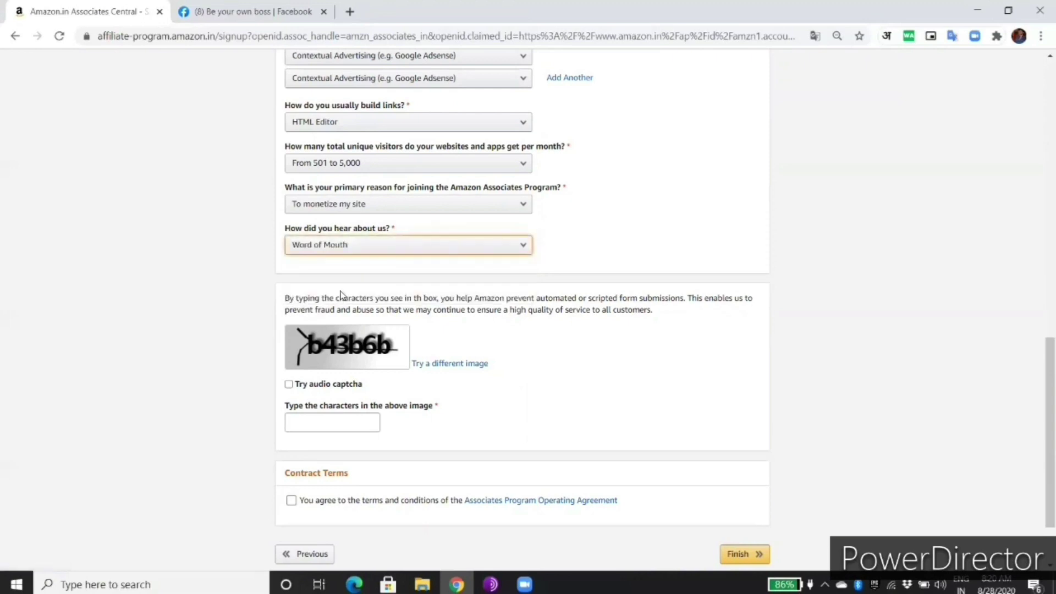
scroll(391, 379, down, 2)
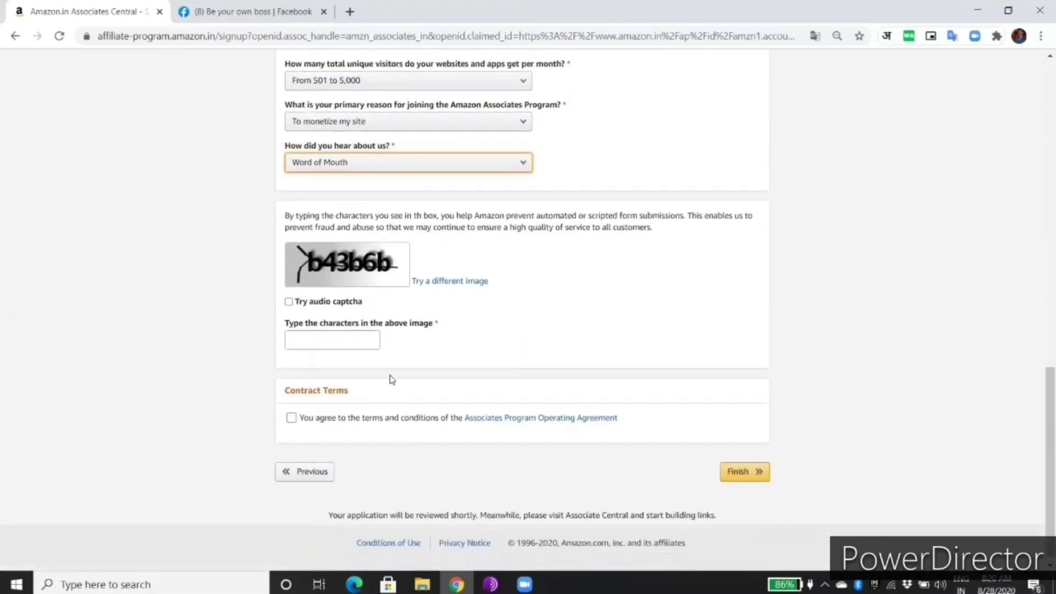
Enter the captcha characters, accept the Operating Agreement, and finish the application
click(343, 344)
text(b)
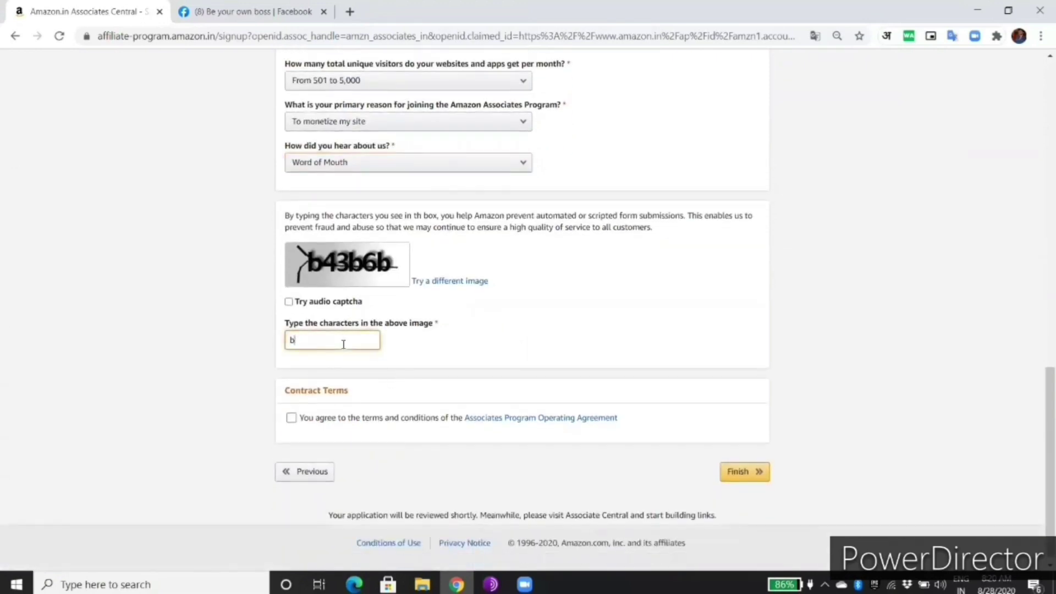
text(43b6b)
click(291, 418)
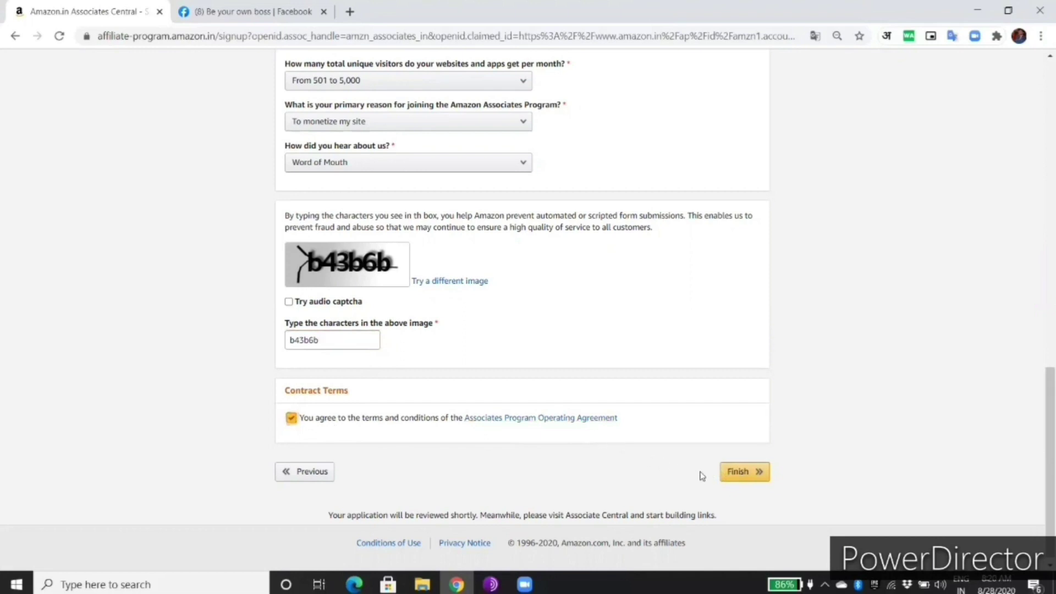
click(740, 478)
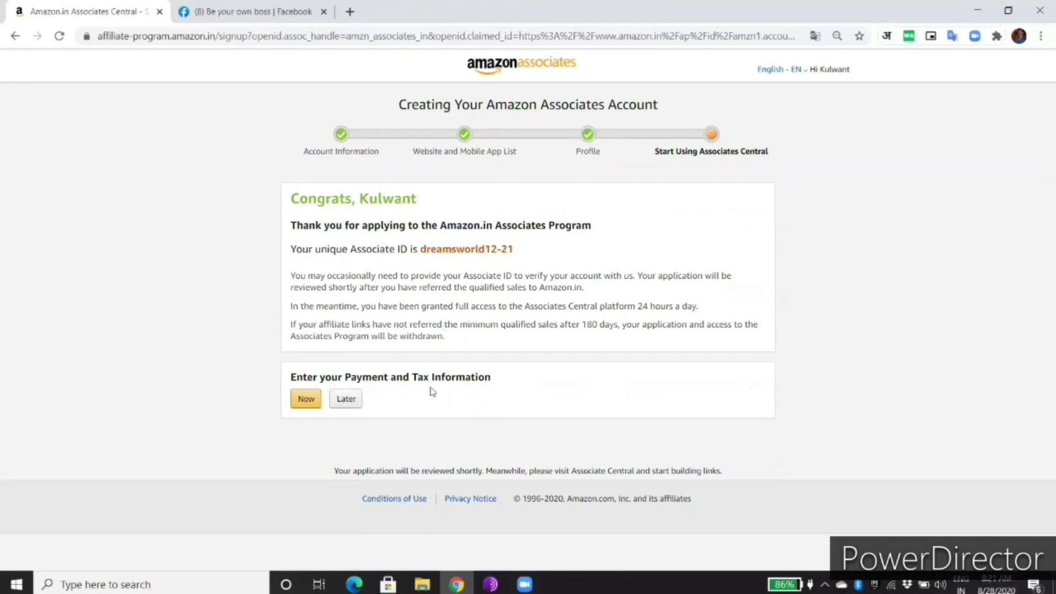
Begin payment and tax setup, then log in to Amazon.in with the account password
click(307, 402)
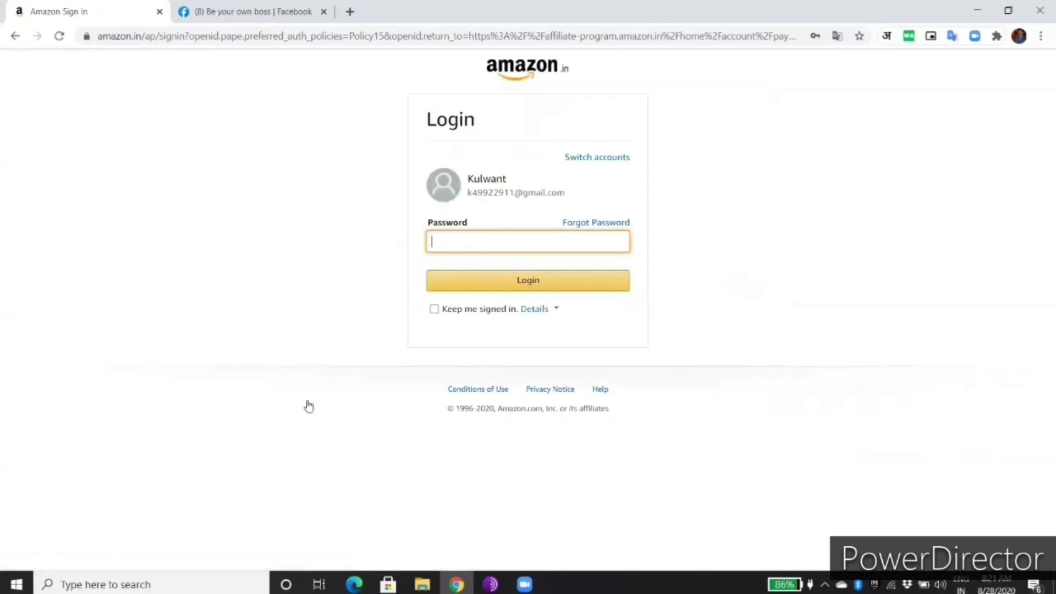
text(****)
key(BackSpace)
key(BackSpace)
key(BackSpace)
key(BackSpace)
key(BackSpace)
text(***************)
click(498, 290)
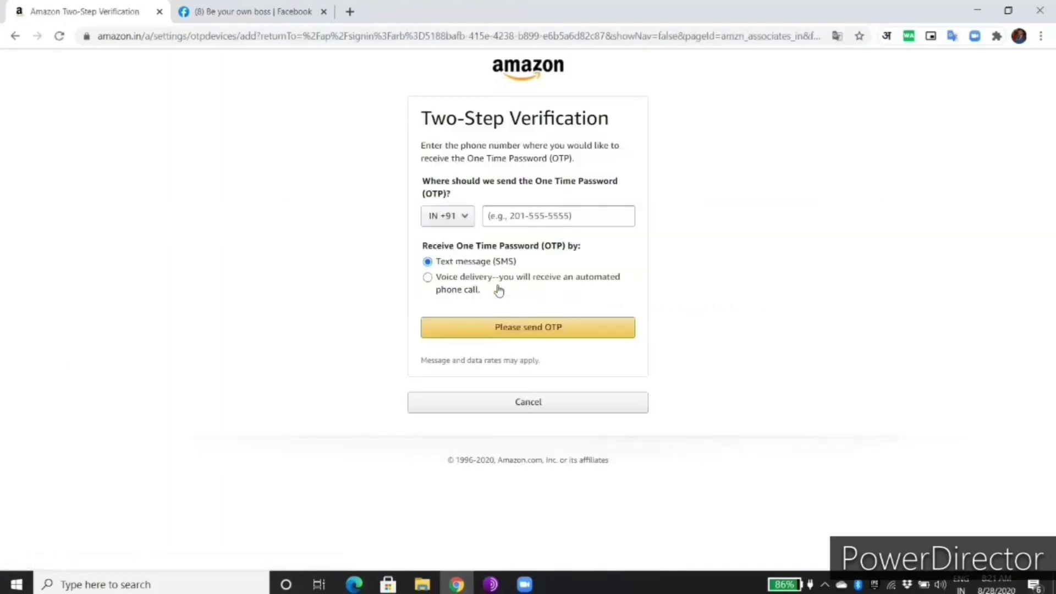
Enter the account phone number, request an SMS OTP, then submit the received code
click(538, 215)
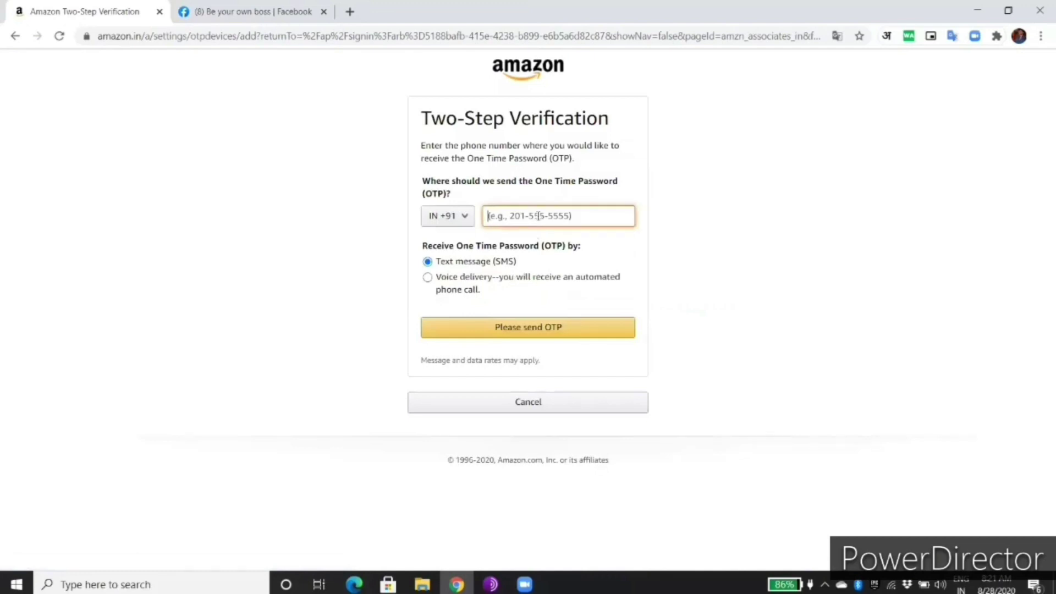
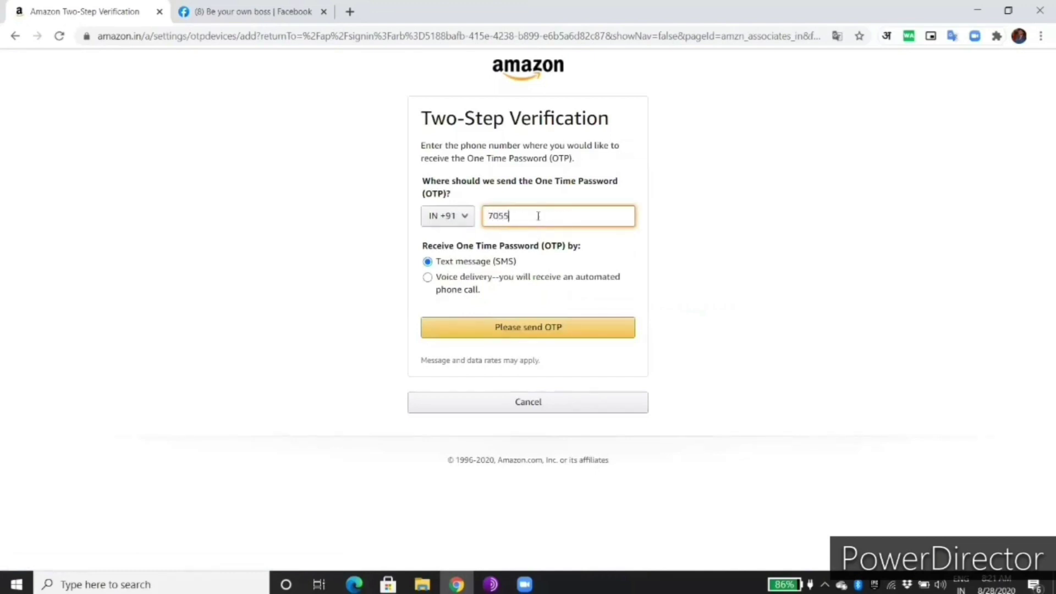
click(501, 328)
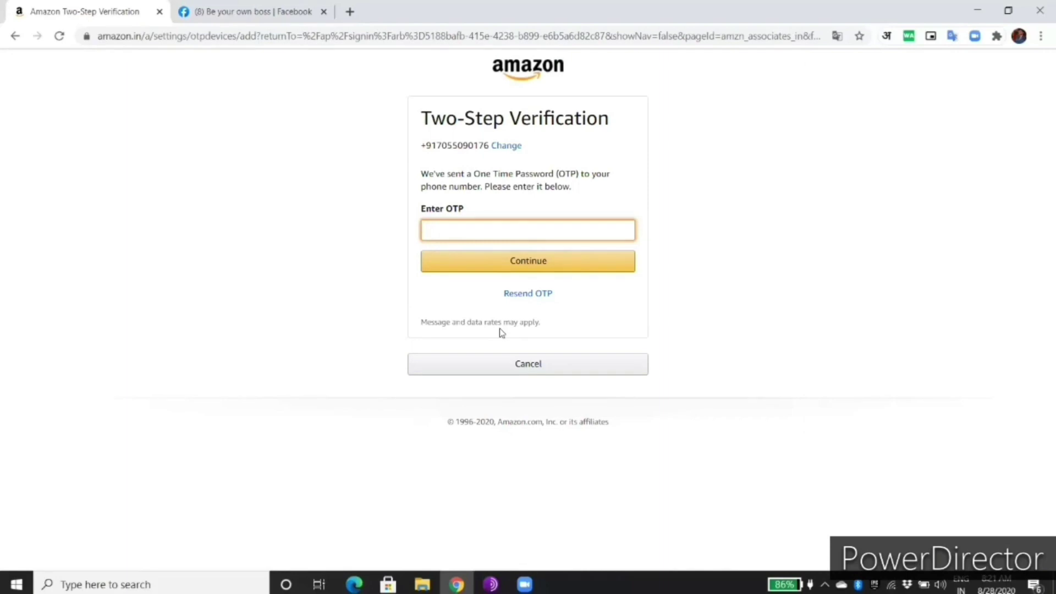
click(566, 265)
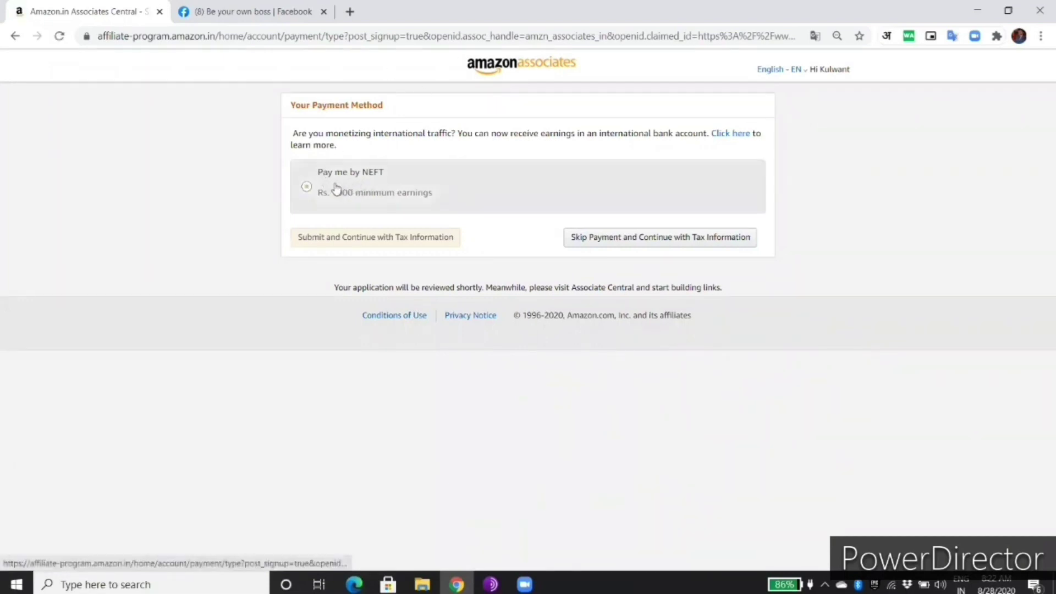
Choose Pay me by NEFT and enter the bank account holder's name
click(307, 188)
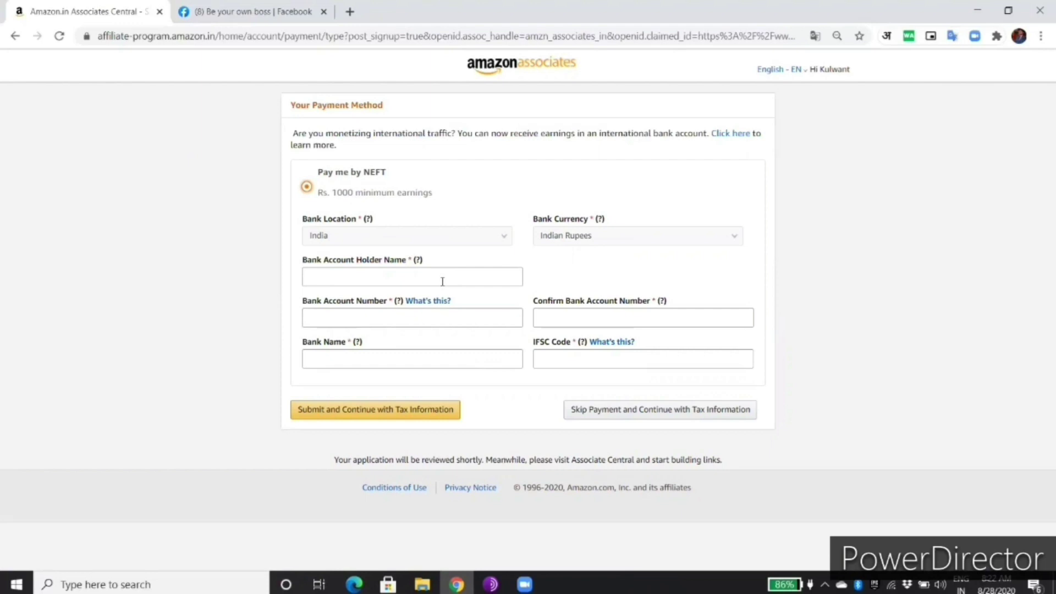
click(357, 279)
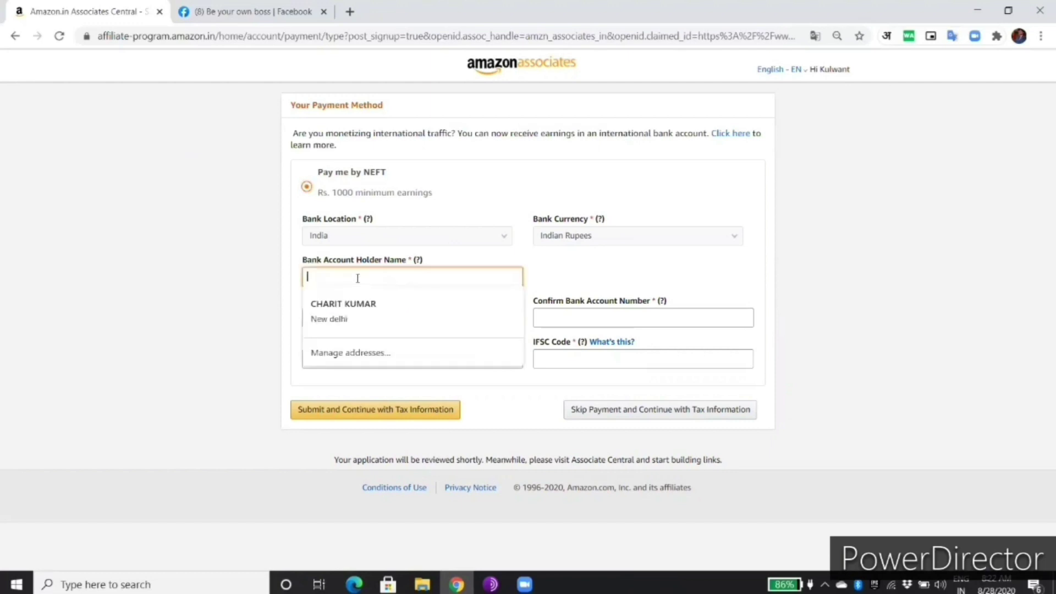
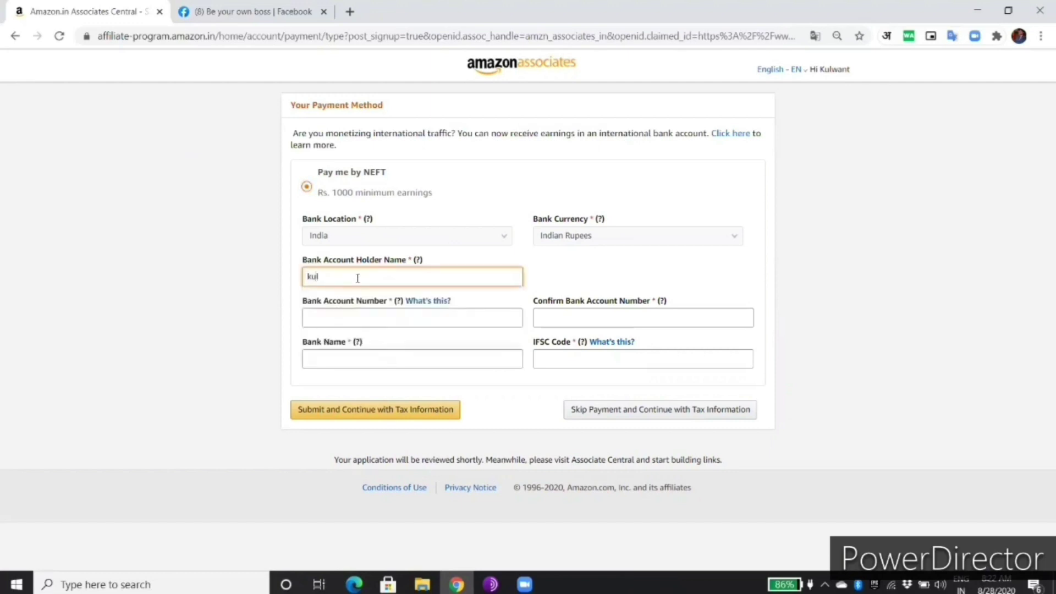
key(Tab)
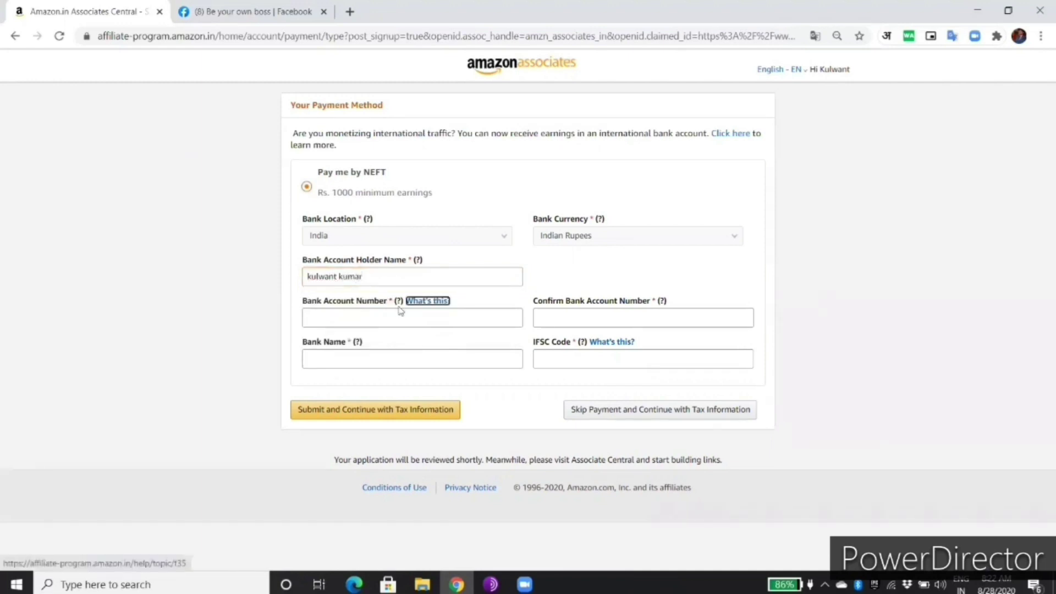
Enter the bank account number, paste it into the confirmation field, and submit the payment details
click(384, 317)
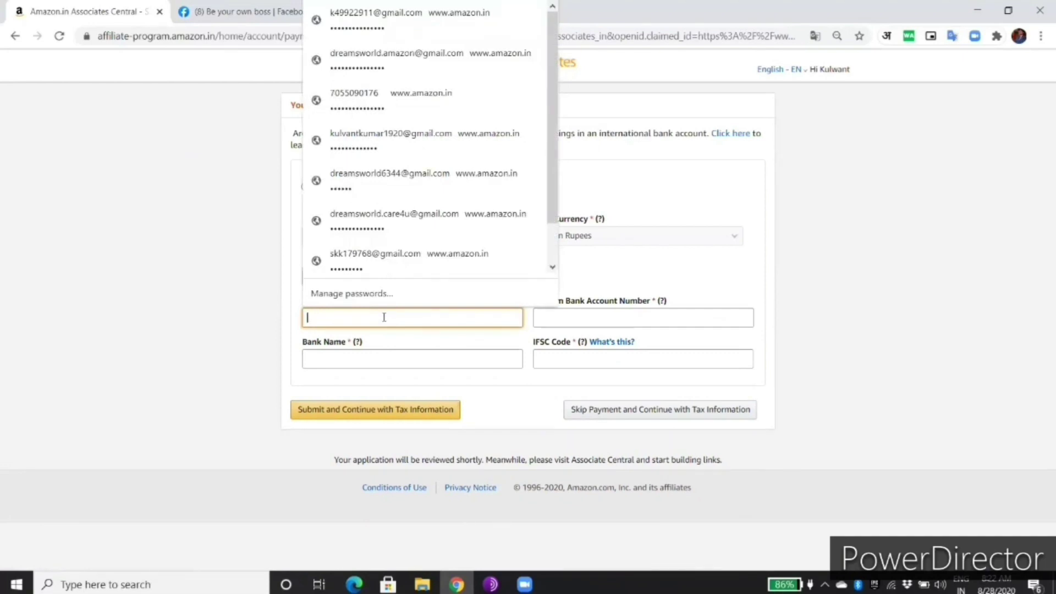
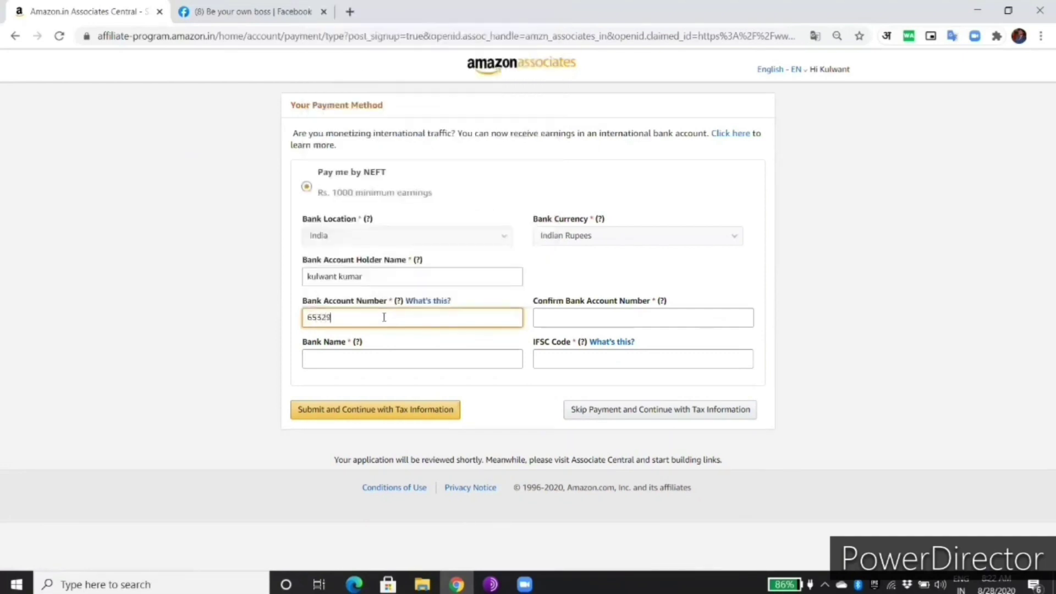
click(550, 315)
click(322, 317)
key(End)
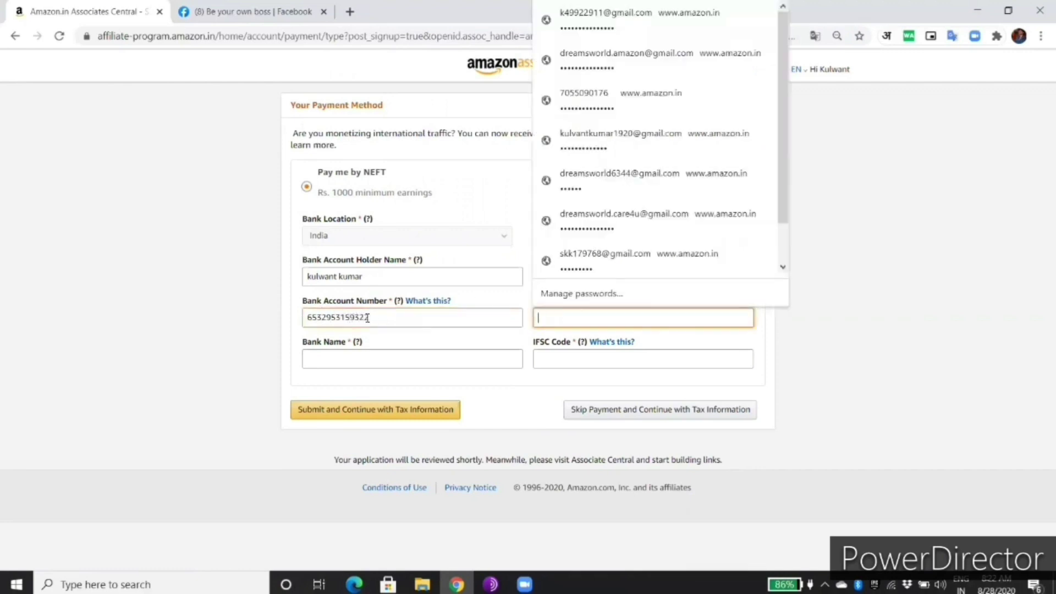
key(shift+Left)
key(shift+Home)
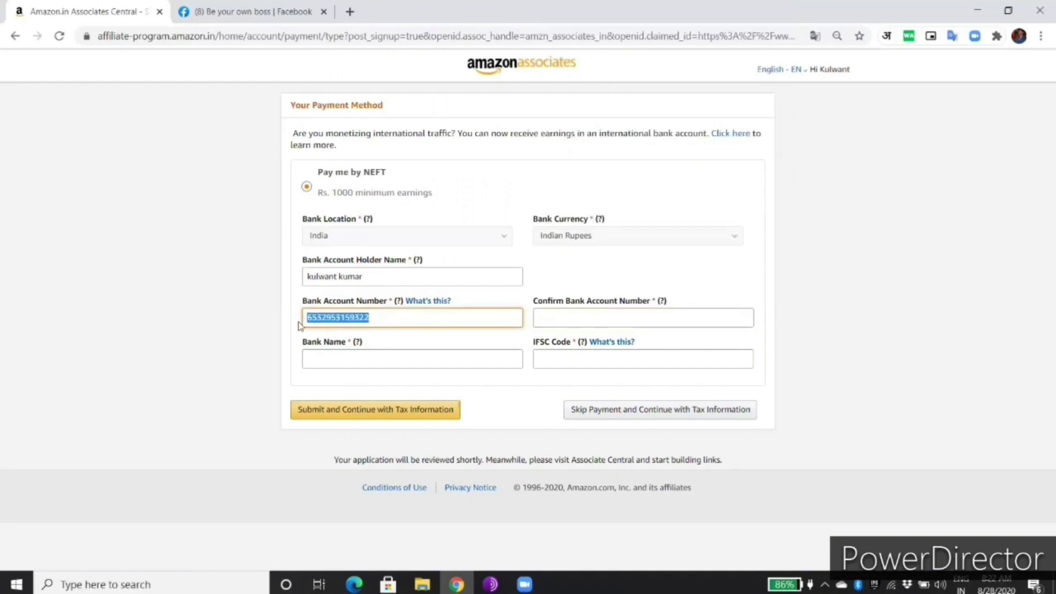
click(561, 316)
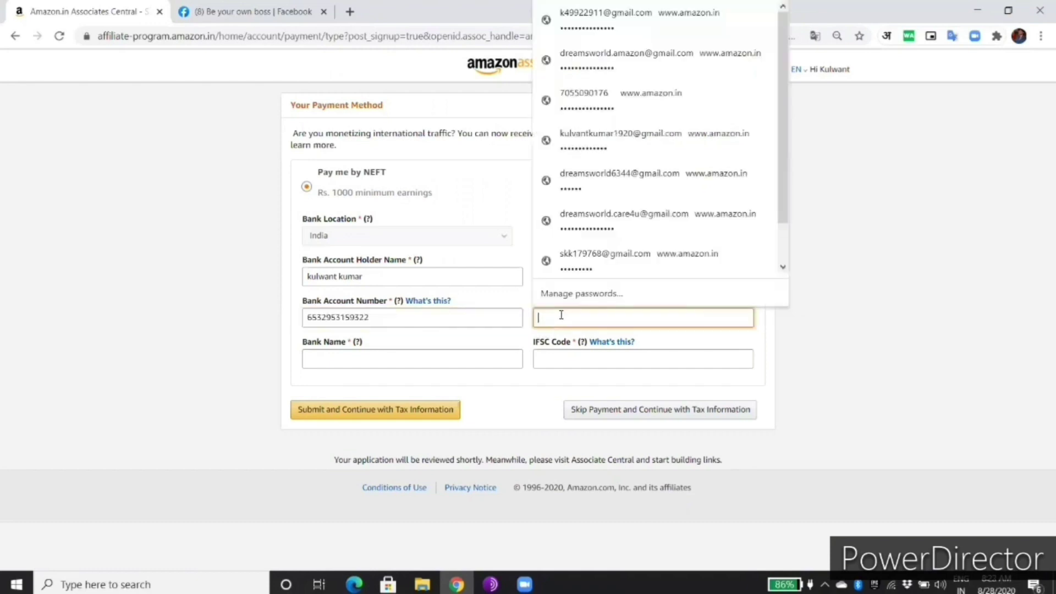
key(ctrl+v)
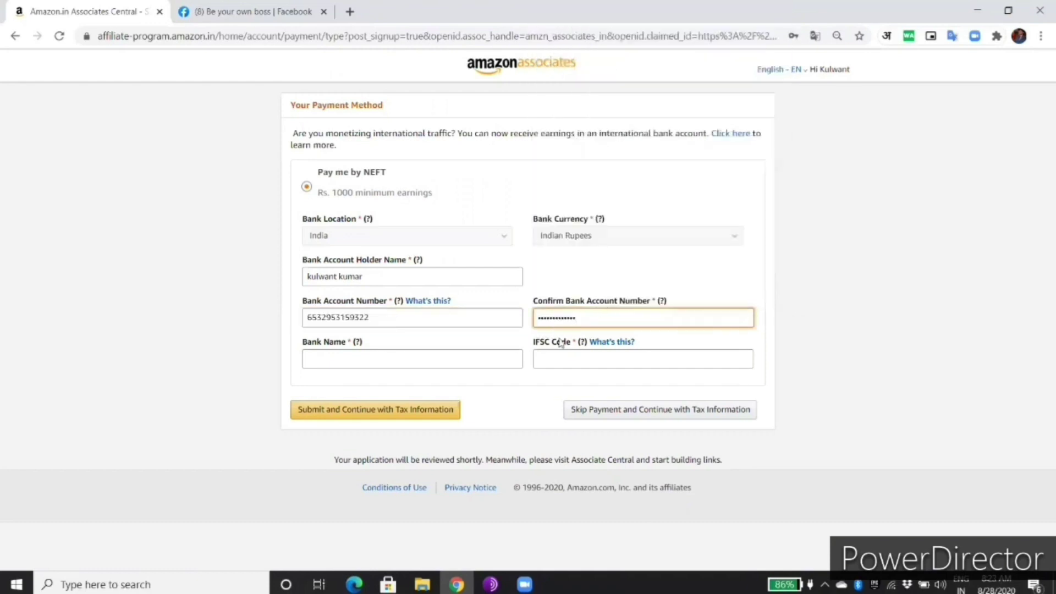
click(431, 357)
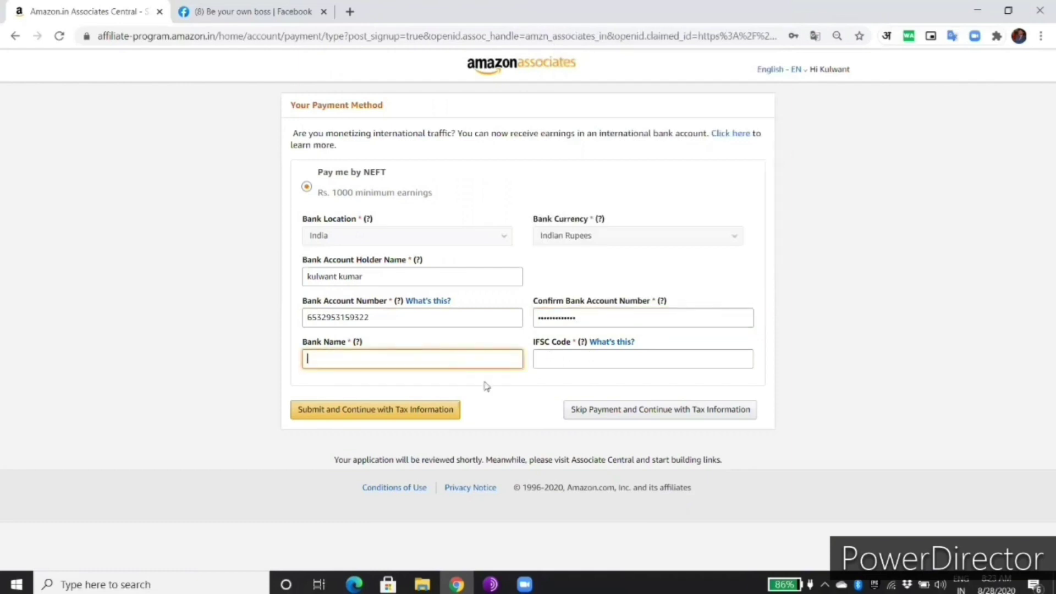
click(400, 411)
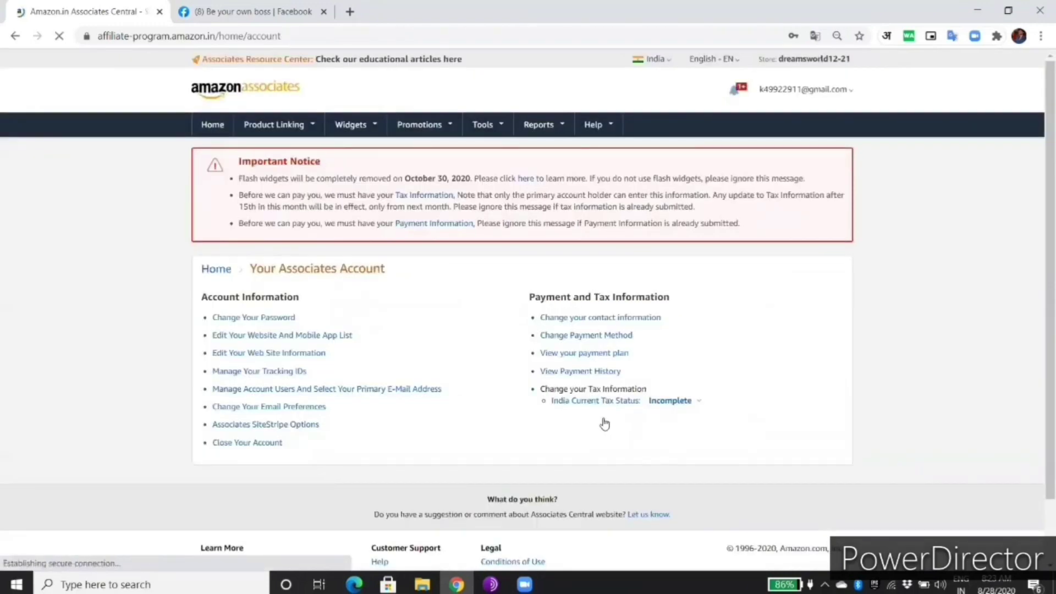
Open the India Current Tax Status tax information form
mouse_move(623, 393)
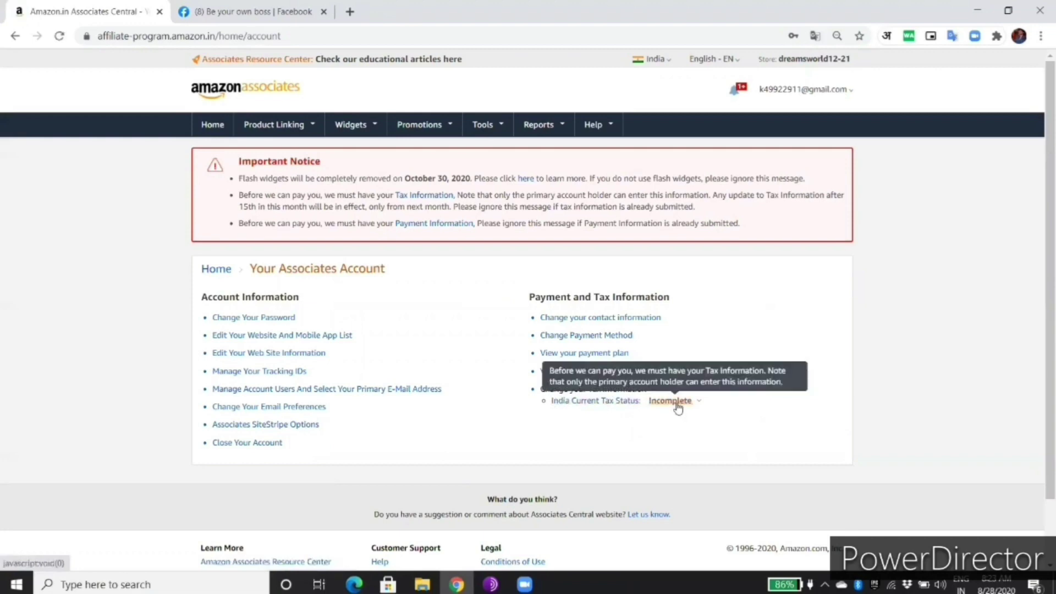
click(599, 402)
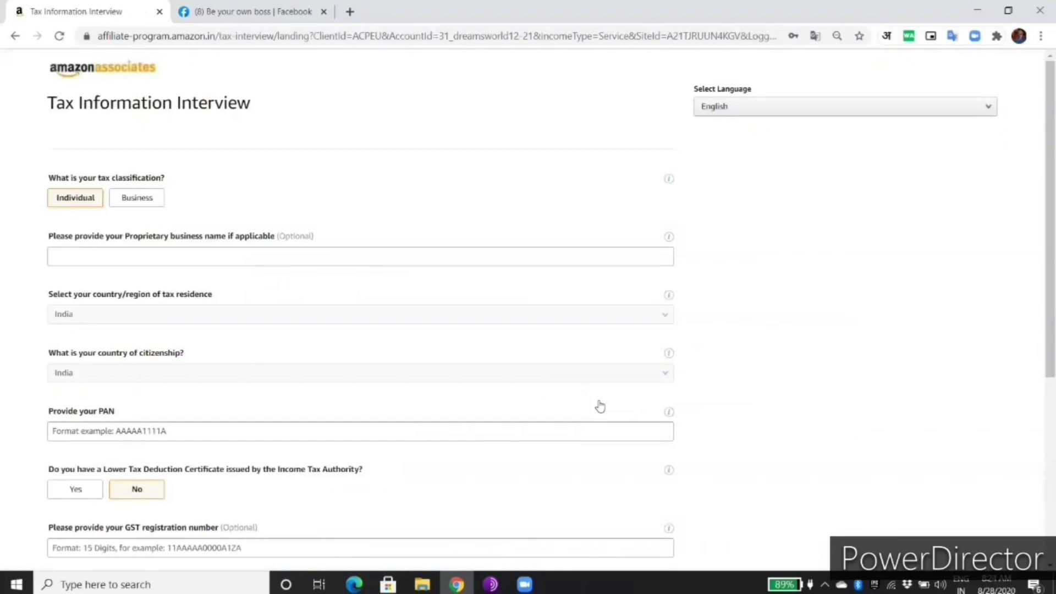
Enter the account holder's PAN in the tax interview
scroll(600, 407, down, 5)
scroll(599, 407, up, 5)
scroll(132, 255, down, 4)
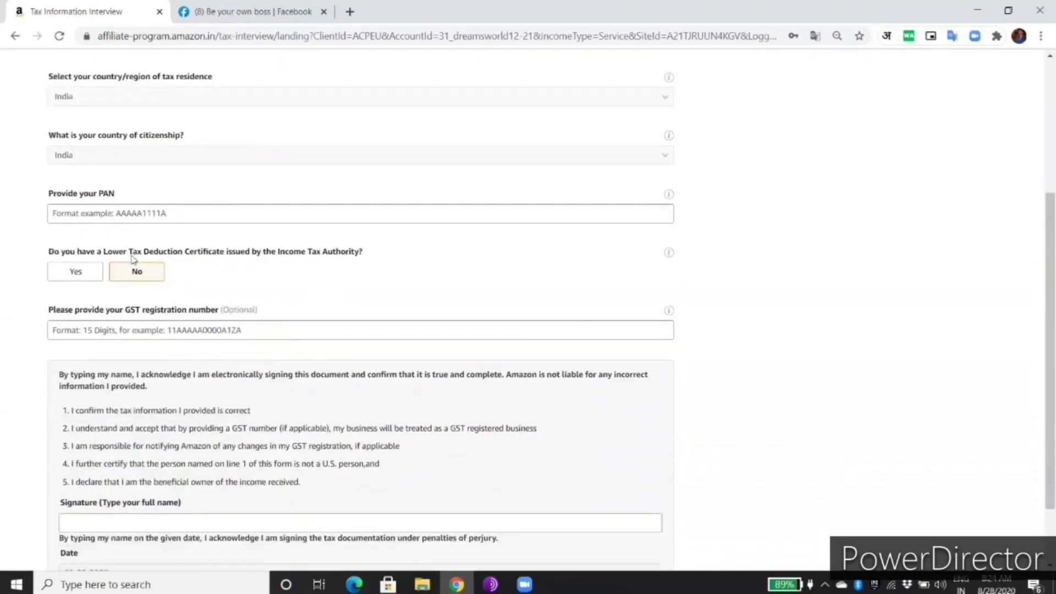
click(94, 213)
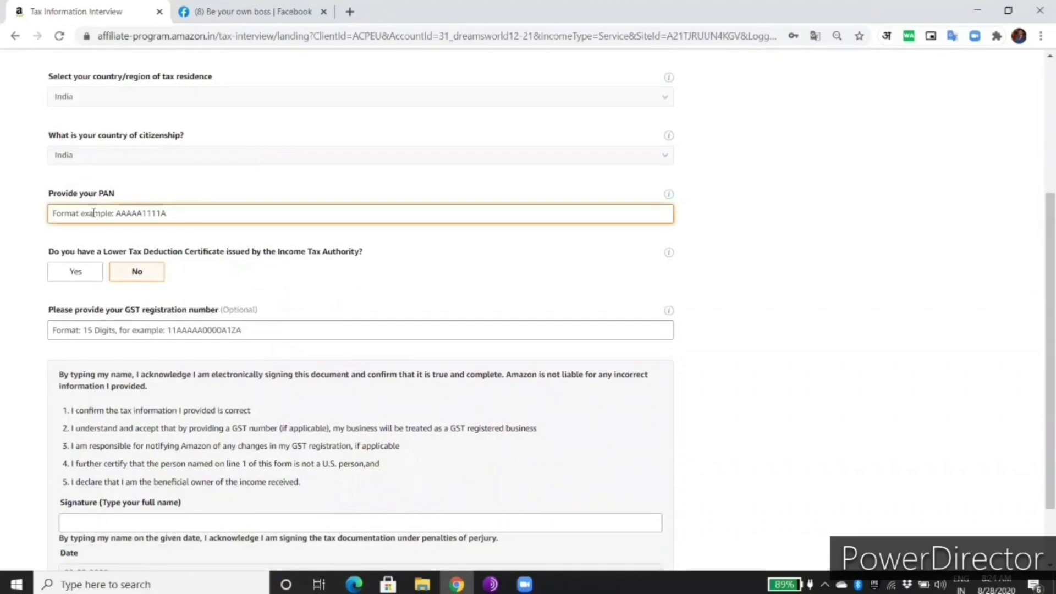
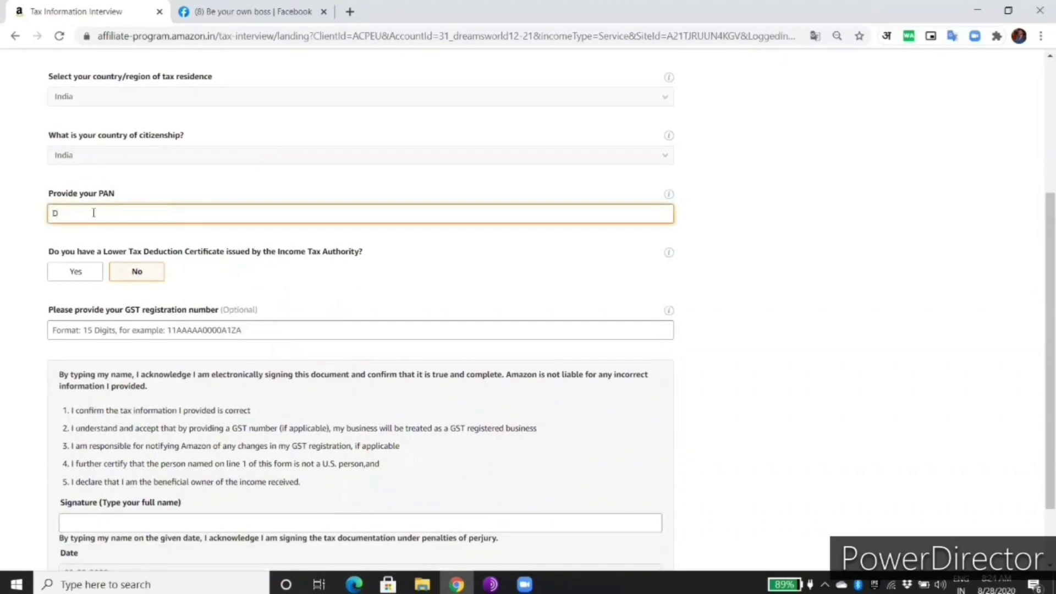
Sign the tax interview with the account holder's full name and submit it
scroll(217, 306, down, 2)
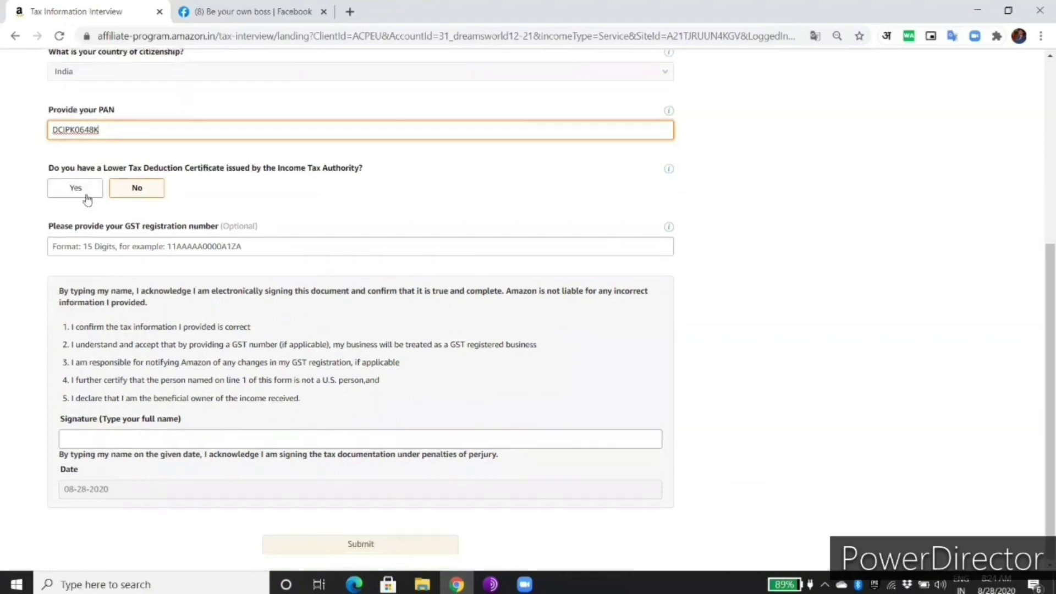
click(142, 440)
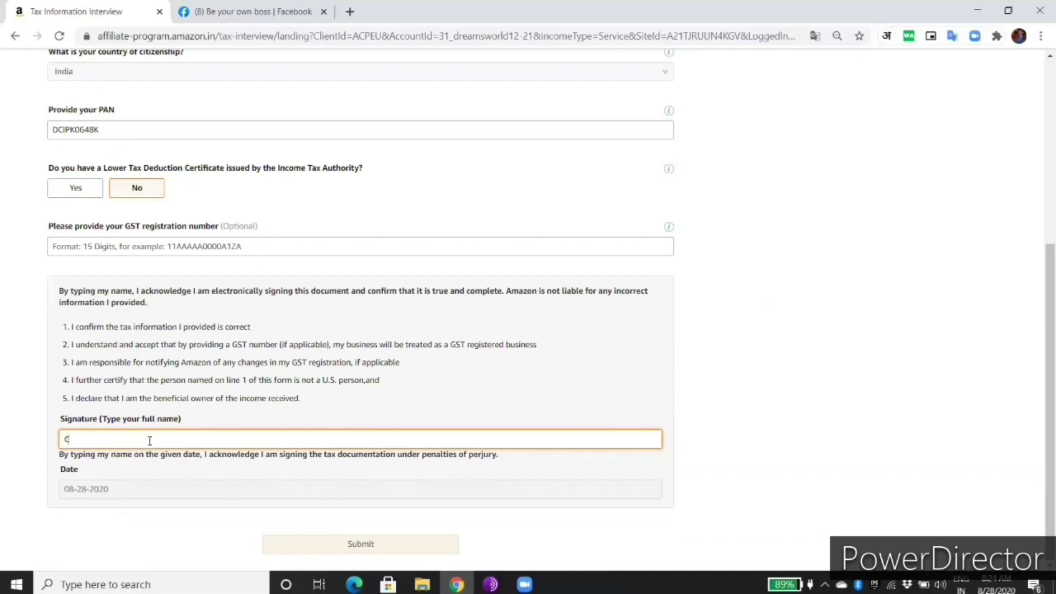
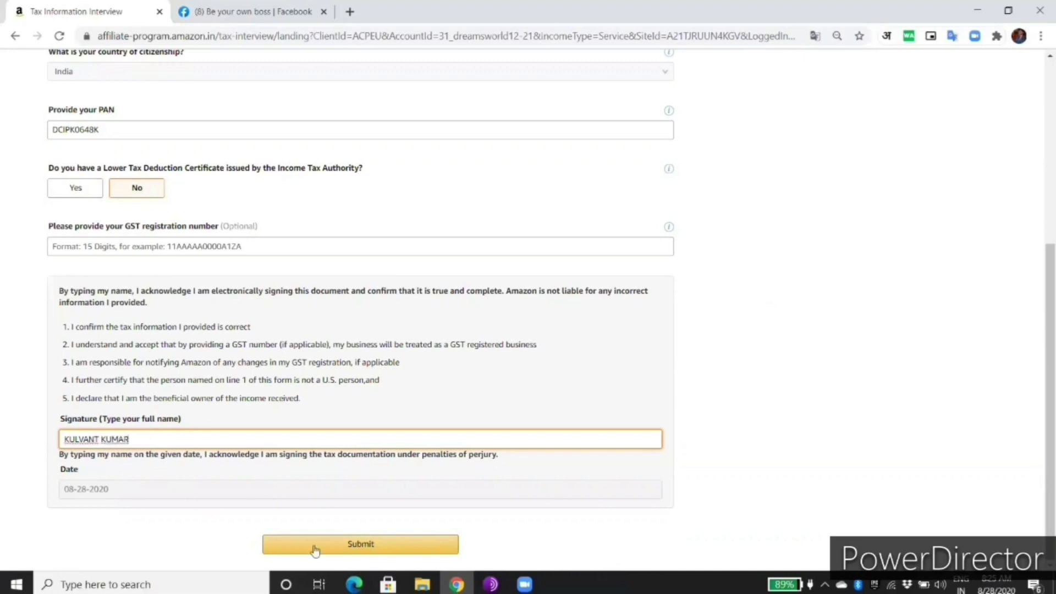
click(329, 550)
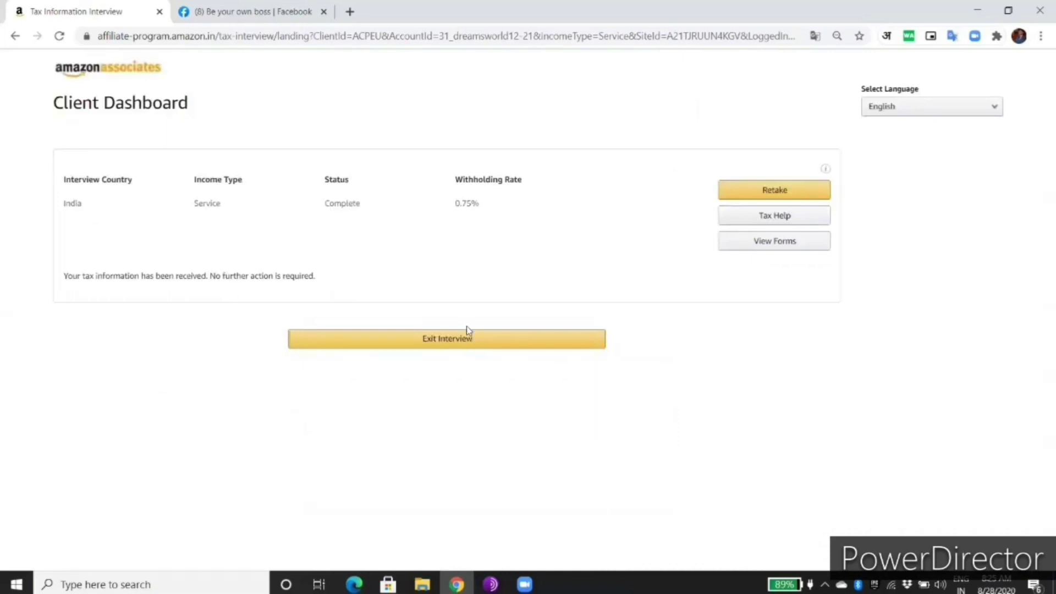
Exit the completed tax interview and return to the Associates Central home page
click(467, 345)
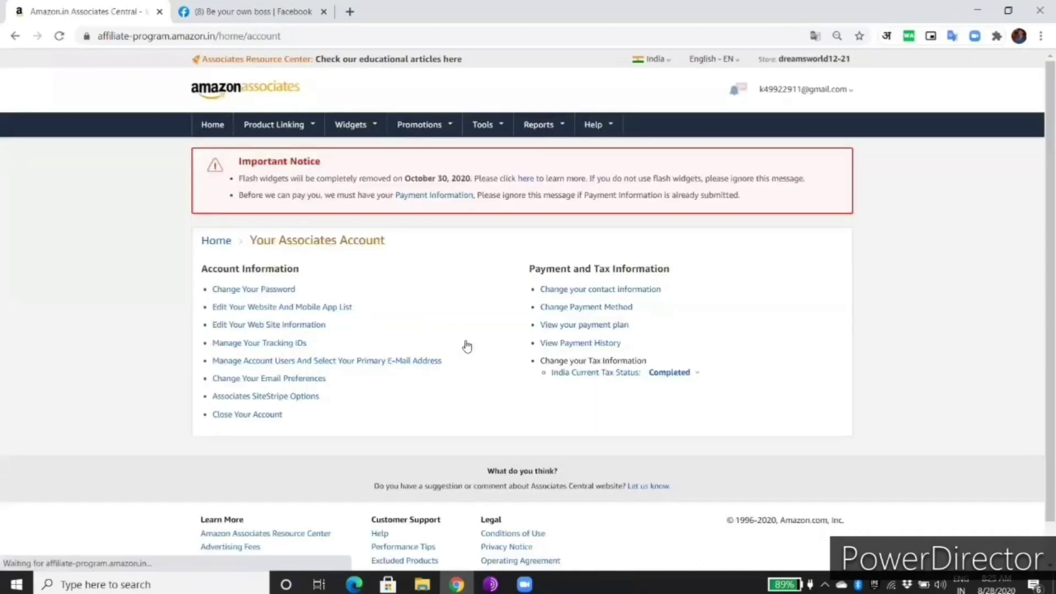
click(213, 126)
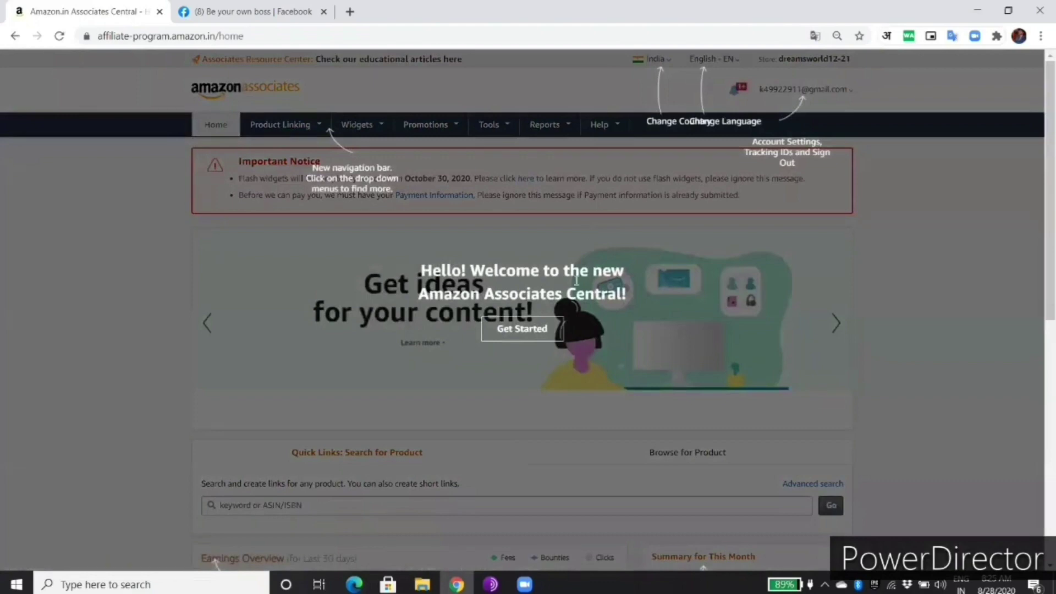
Dismiss the welcome tour and look over the home page's ₹0.00 earnings summary
click(549, 339)
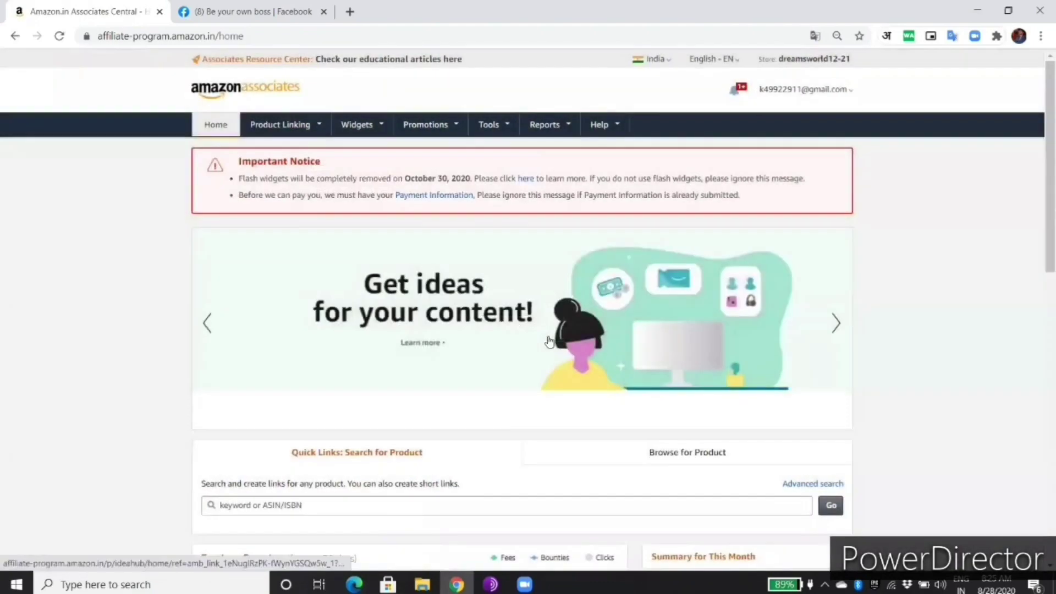
scroll(549, 340, down, 5)
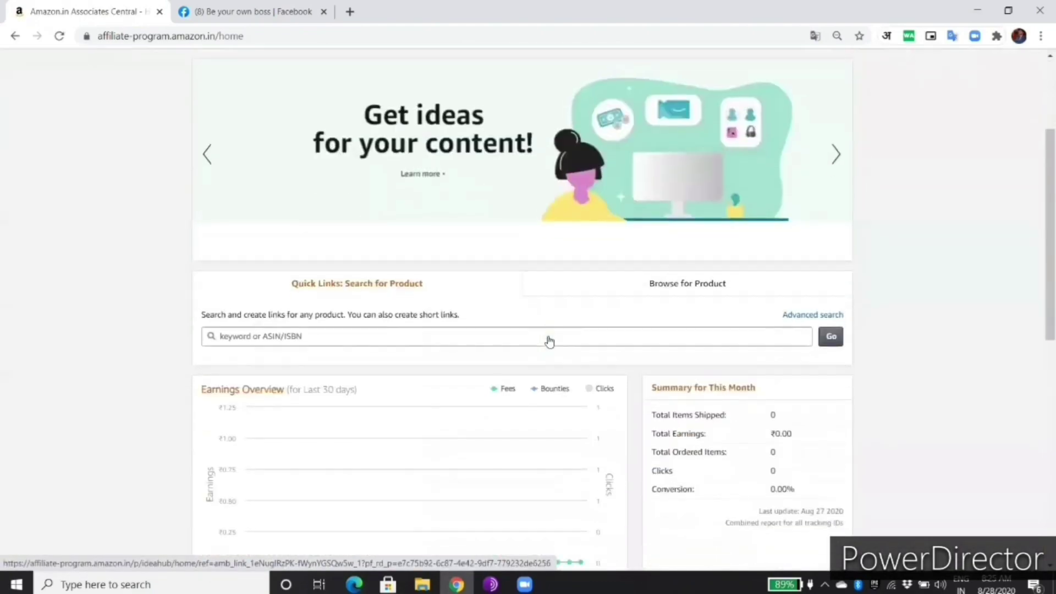
scroll(549, 341, up, 5)
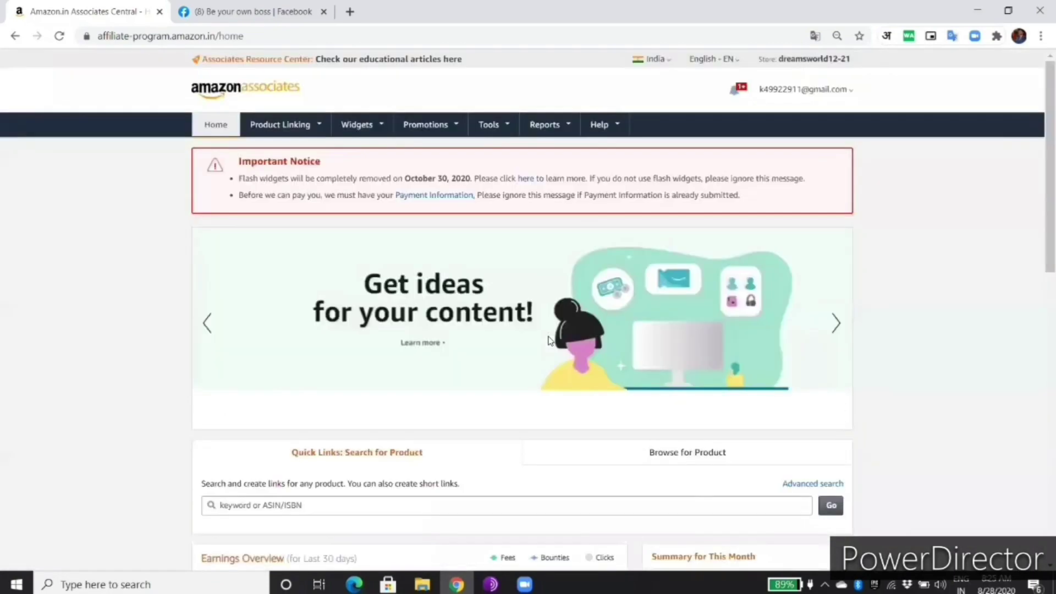
scroll(549, 341, down, 6)
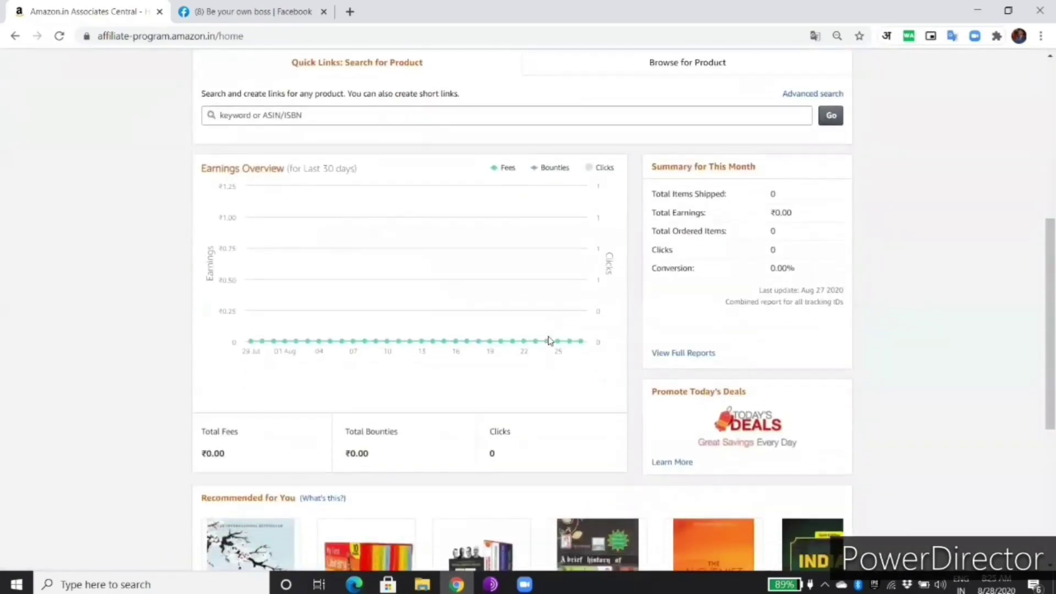
mouse_move(318, 338)
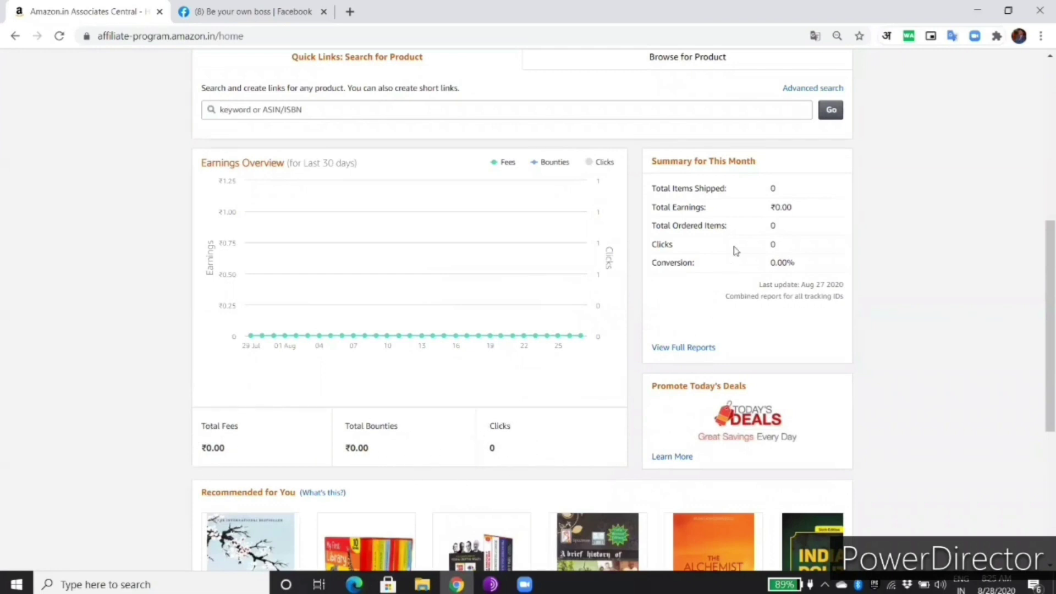
scroll(616, 372, up, 4)
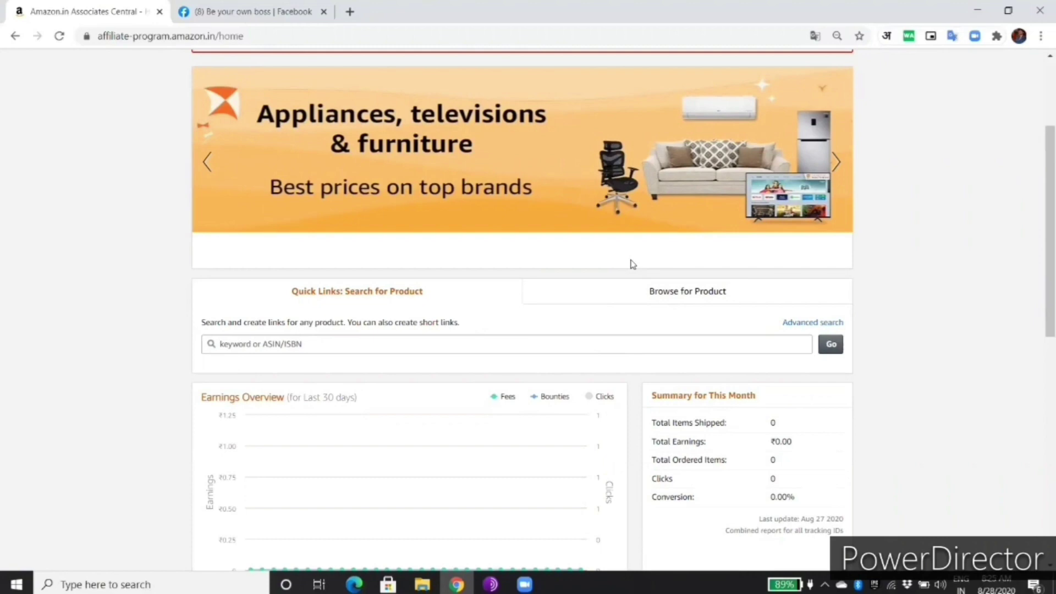
scroll(632, 264, down, 6)
scroll(632, 264, up, 9)
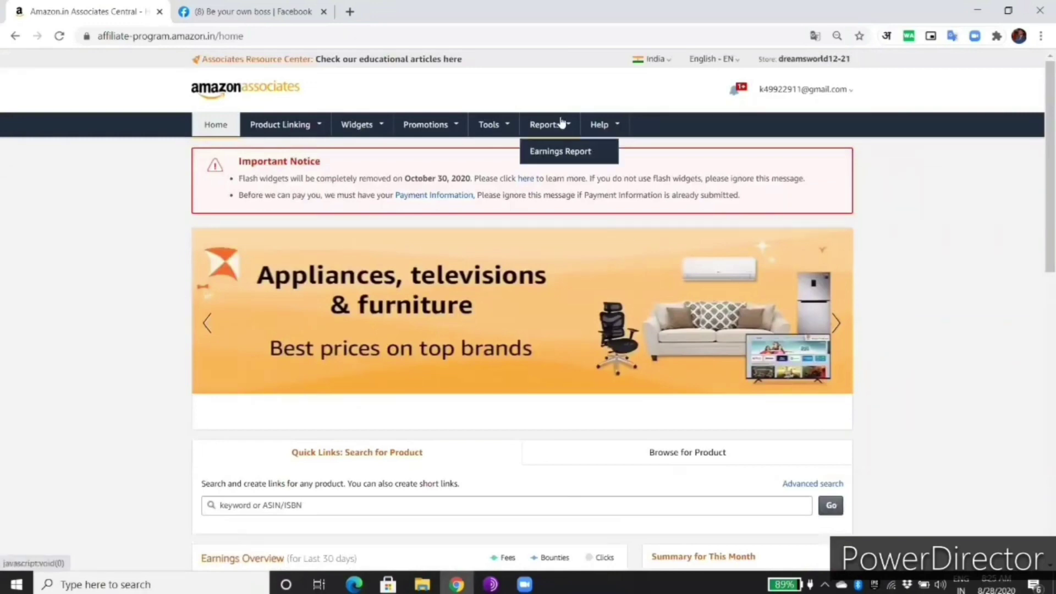
scroll(528, 425, down, 3)
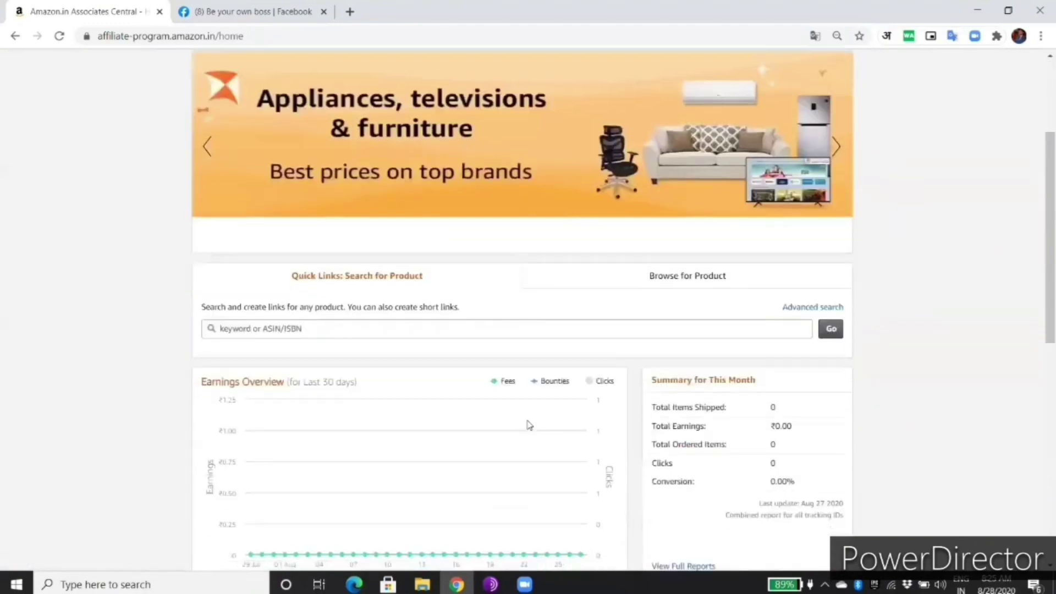
click(549, 324)
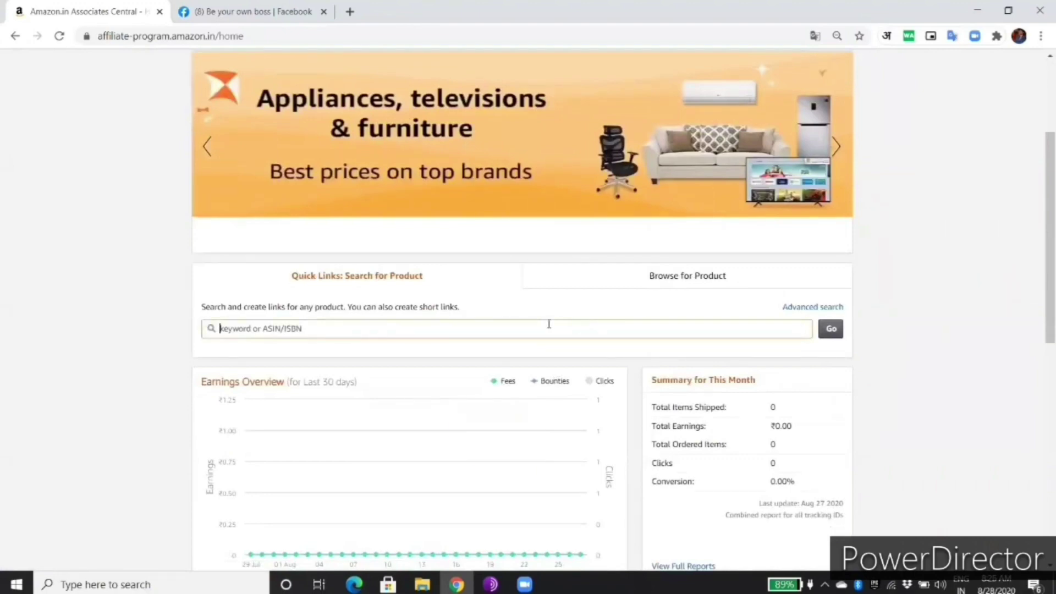
Search Quick Links for 'Daydream success is not far' and get the link for the book
text(Daydream)
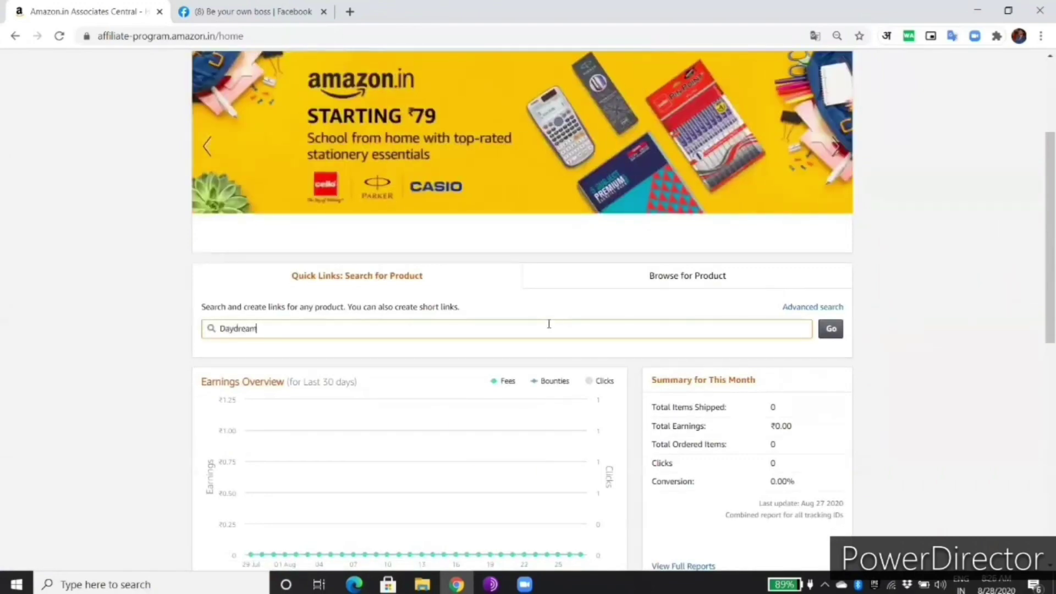
text( success)
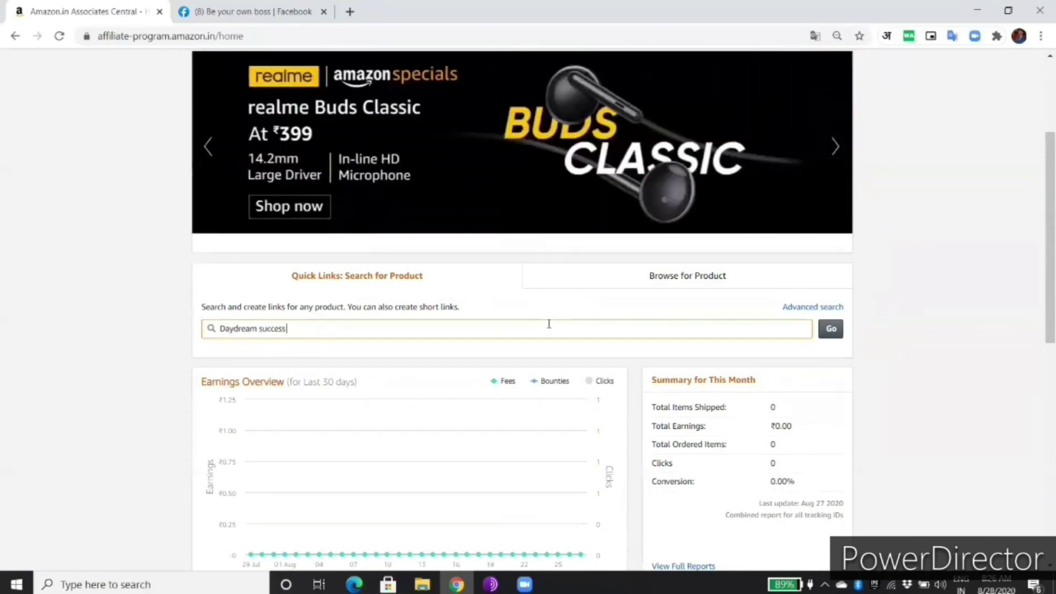
text( is not far)
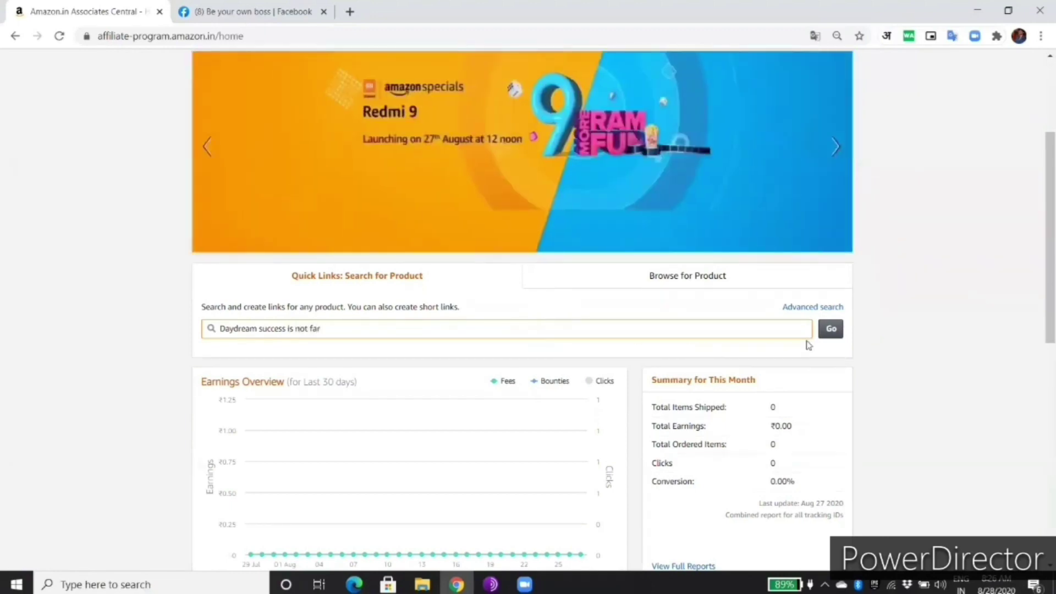
click(830, 330)
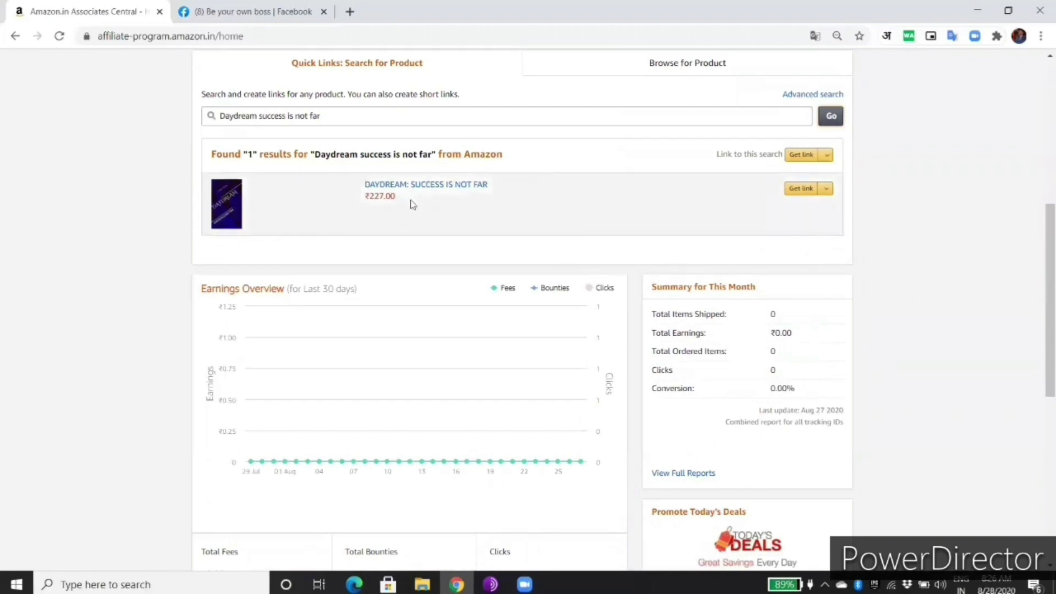
click(798, 190)
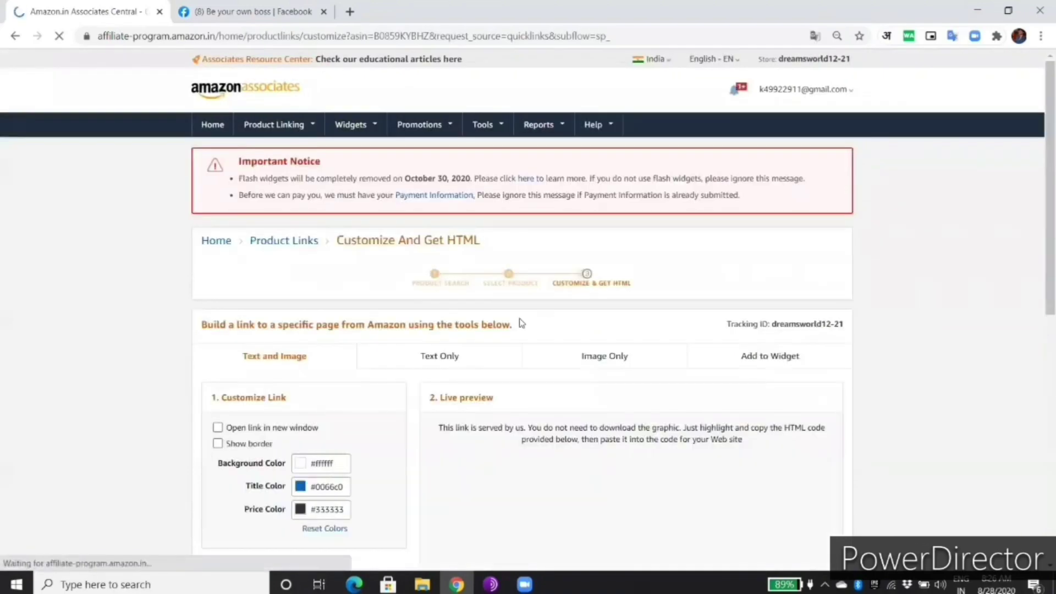
scroll(521, 323, down, 4)
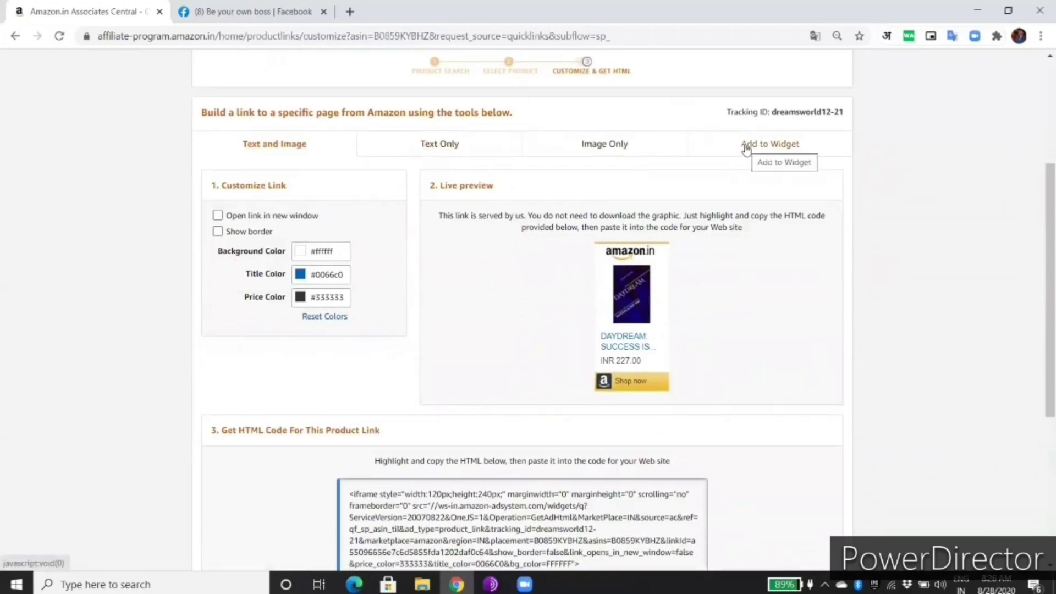
click(441, 150)
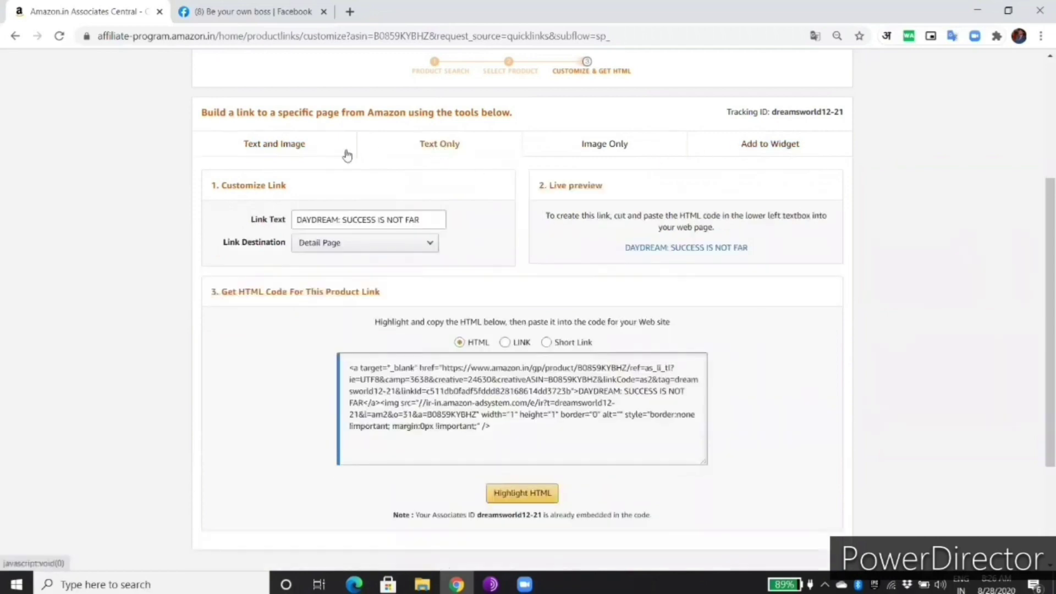
scroll(579, 236, down, 2)
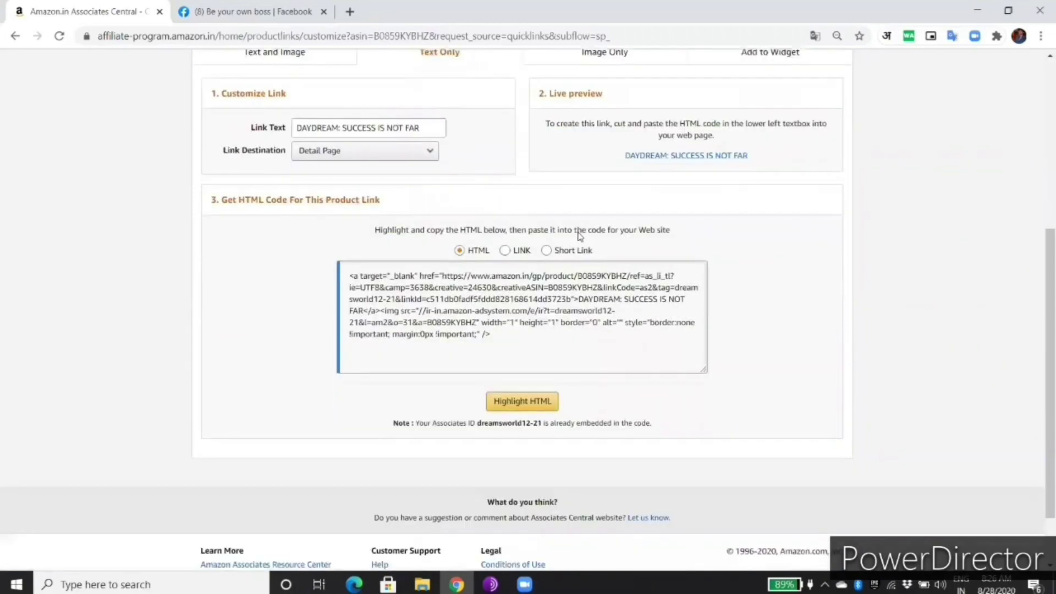
click(545, 230)
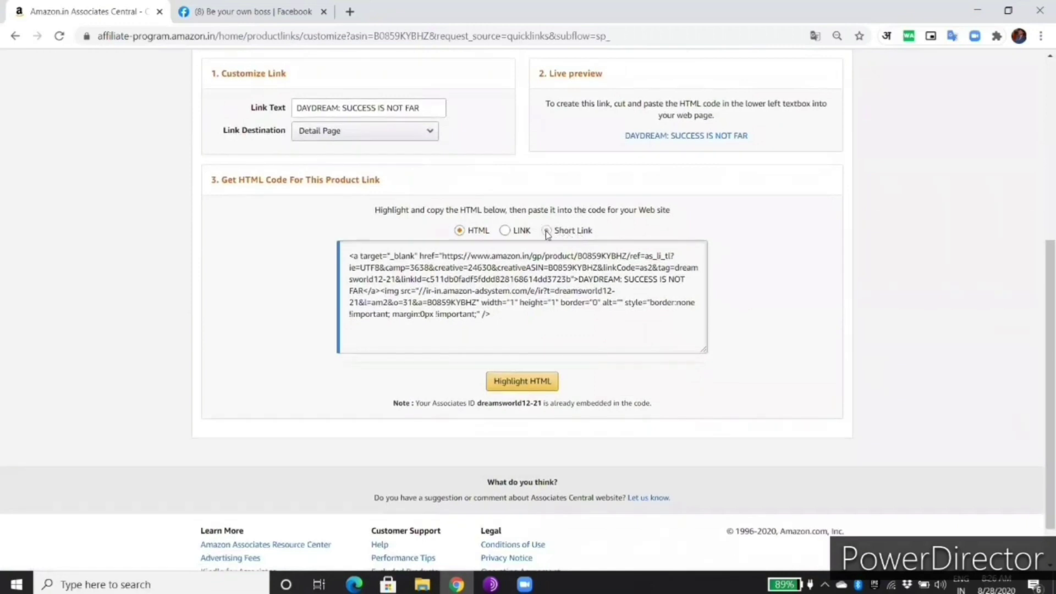
click(459, 231)
click(504, 231)
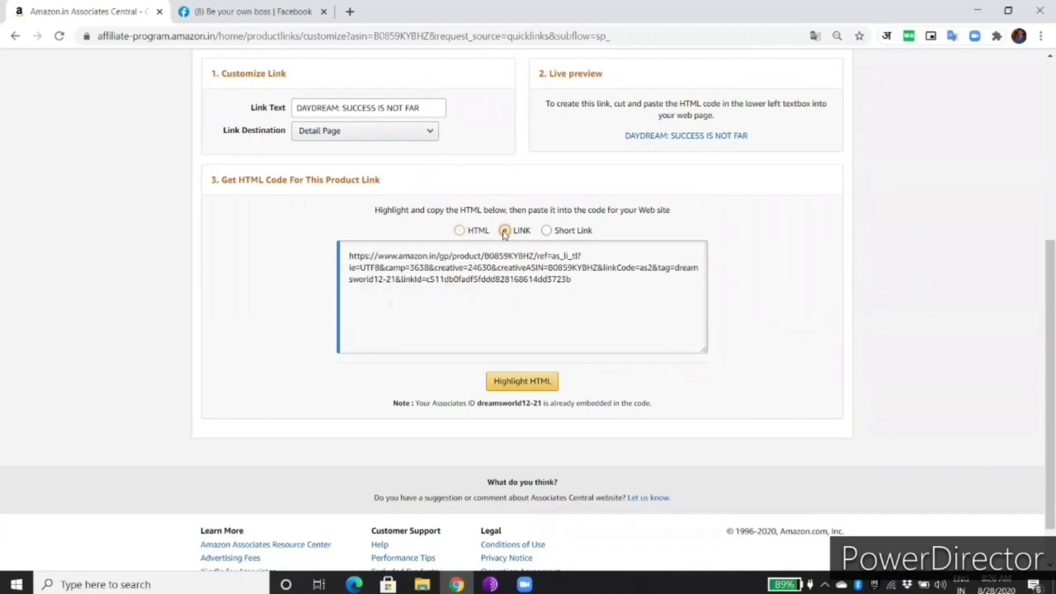
click(547, 231)
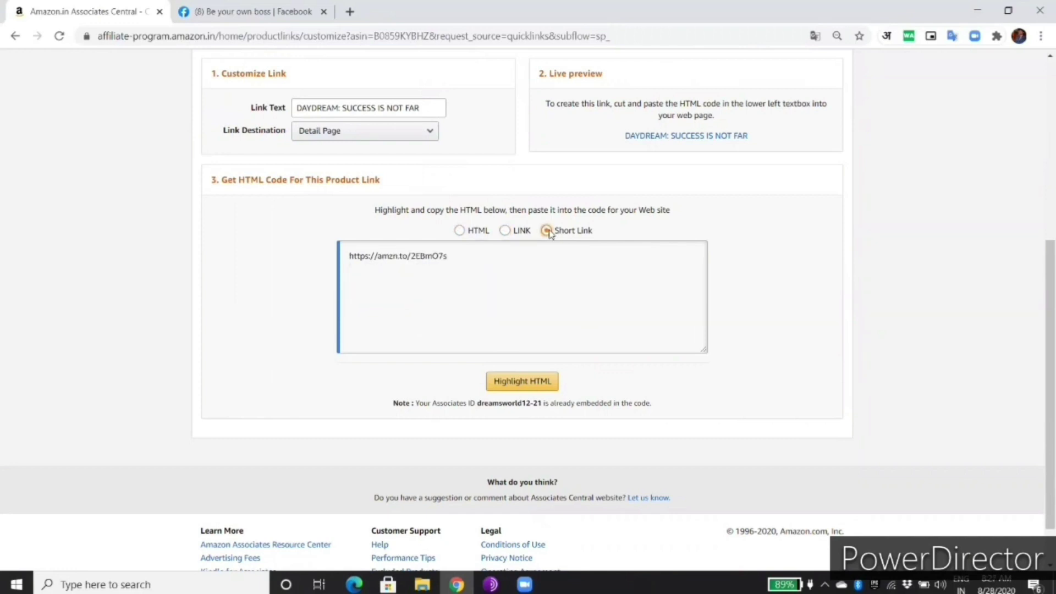